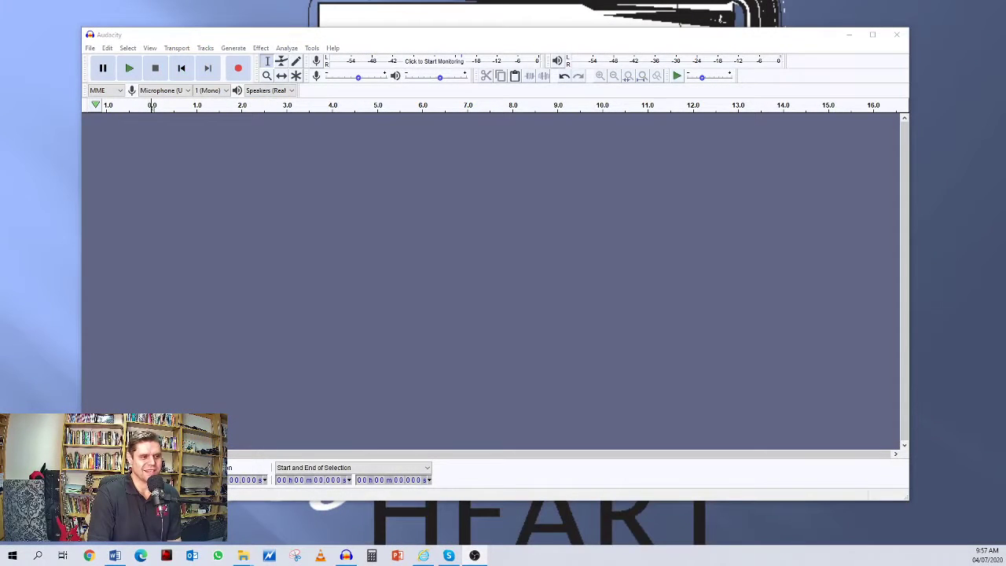
- Import Back ground music reduced volume.mp3 as a track, and remove that track from the project
left_click_drag(269, 33, 303, 40)
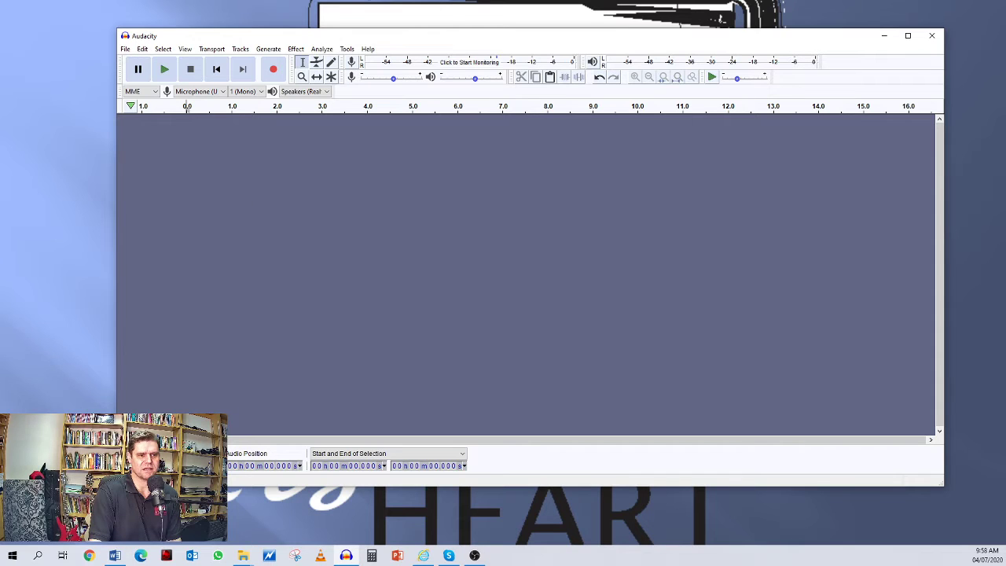
key("alt+Tab")
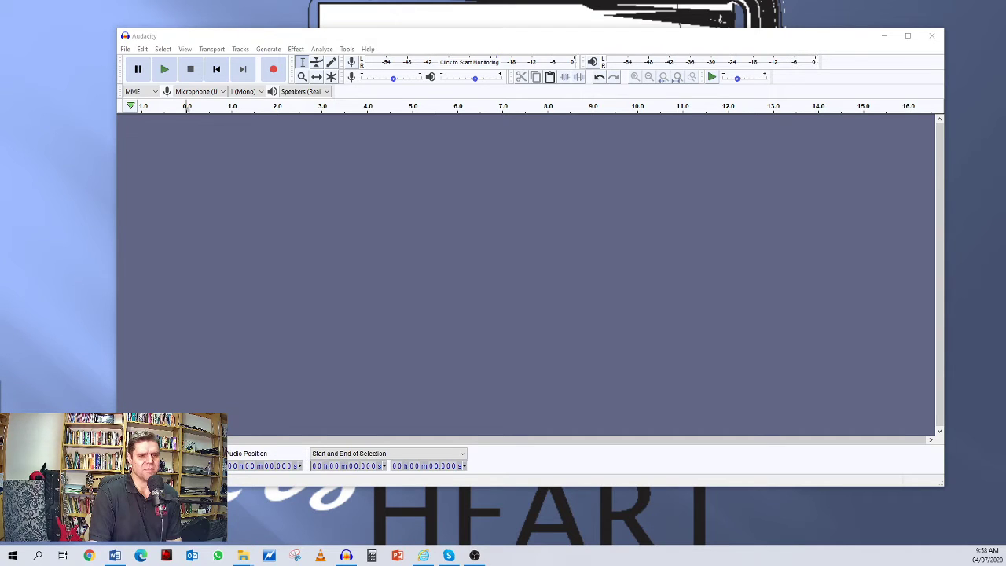
left_click_drag(0, 303, 367, 199)
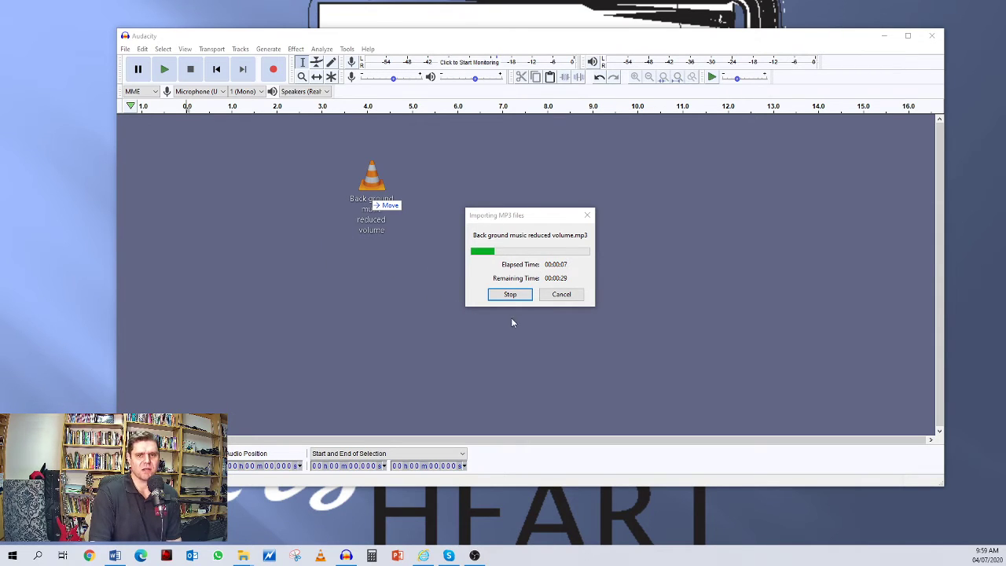
left_click(511, 295)
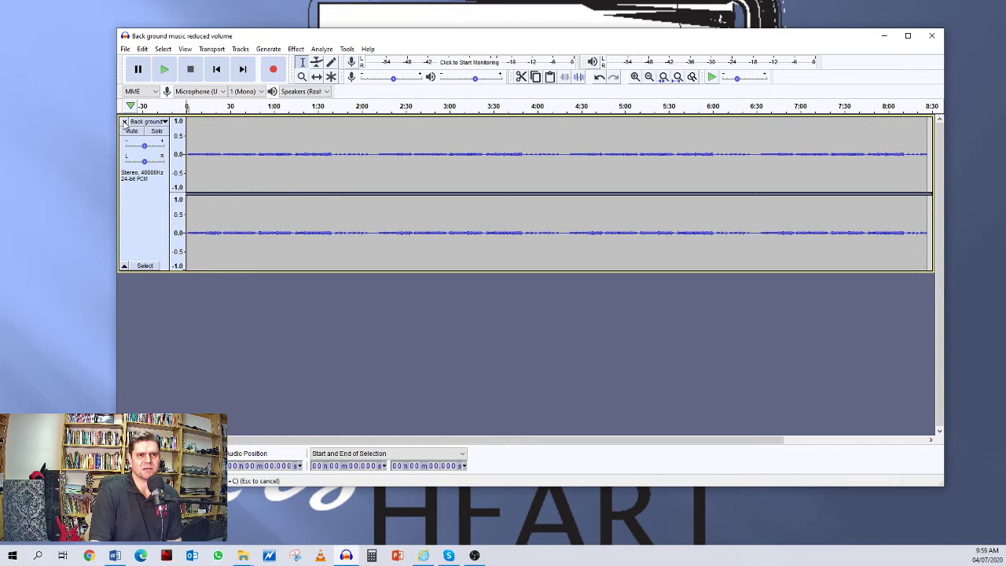
left_click(124, 122)
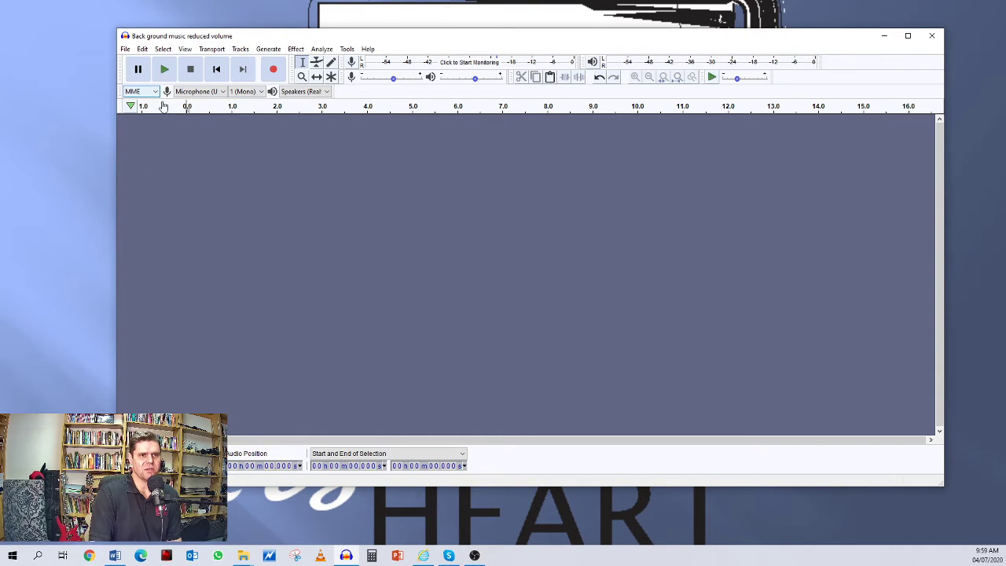
- Choose the USB microphone as the recording device and start monitoring its input level
left_click(223, 92)
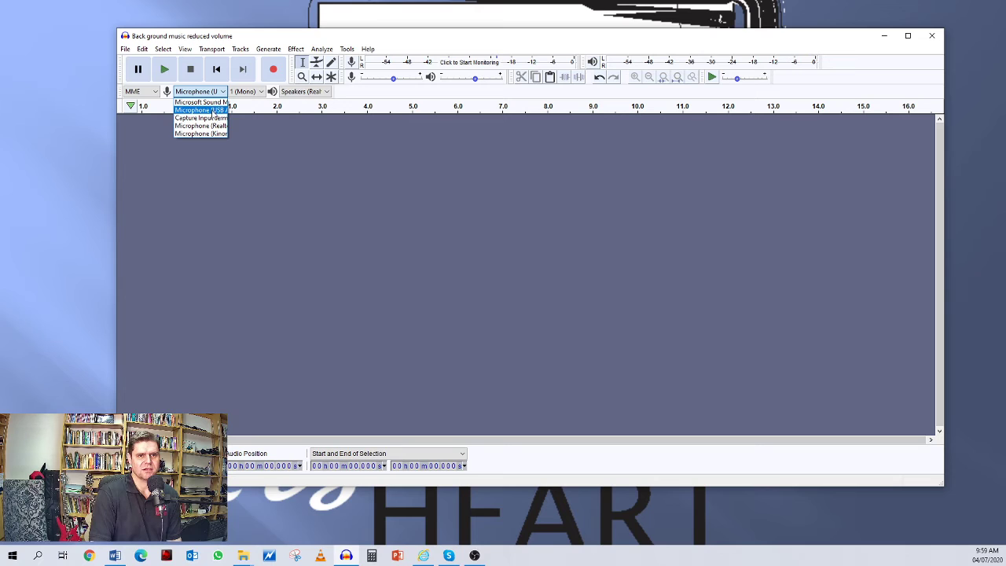
left_click(211, 110)
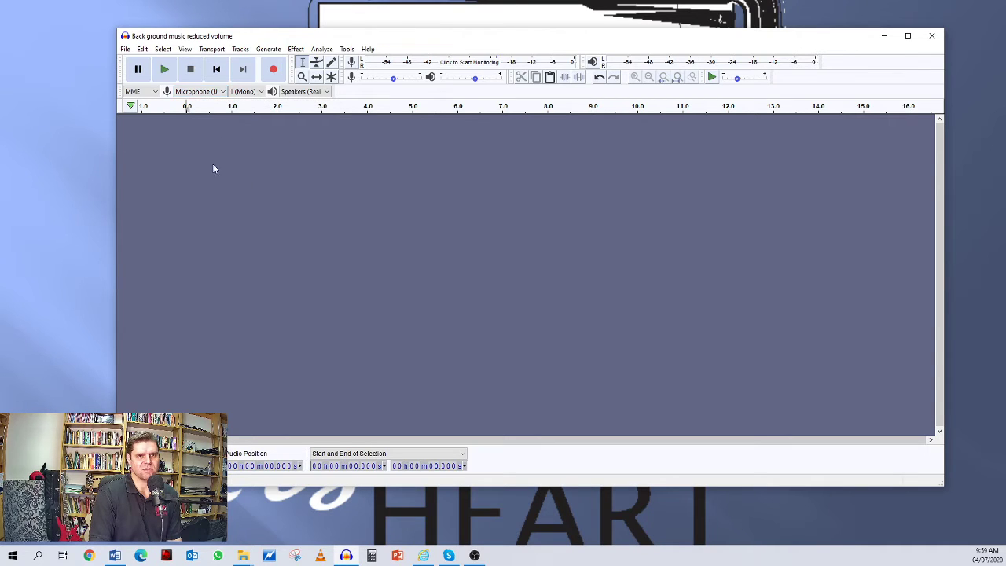
left_click(378, 63)
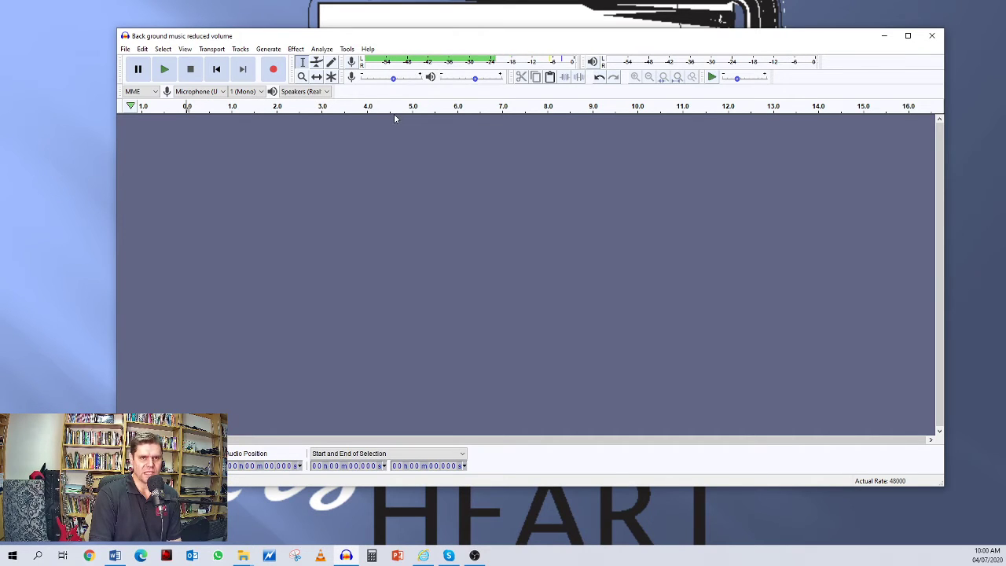
- Record a mono test clip of about 12 seconds and enlarge its track to inspect the peaks
left_click(274, 70)
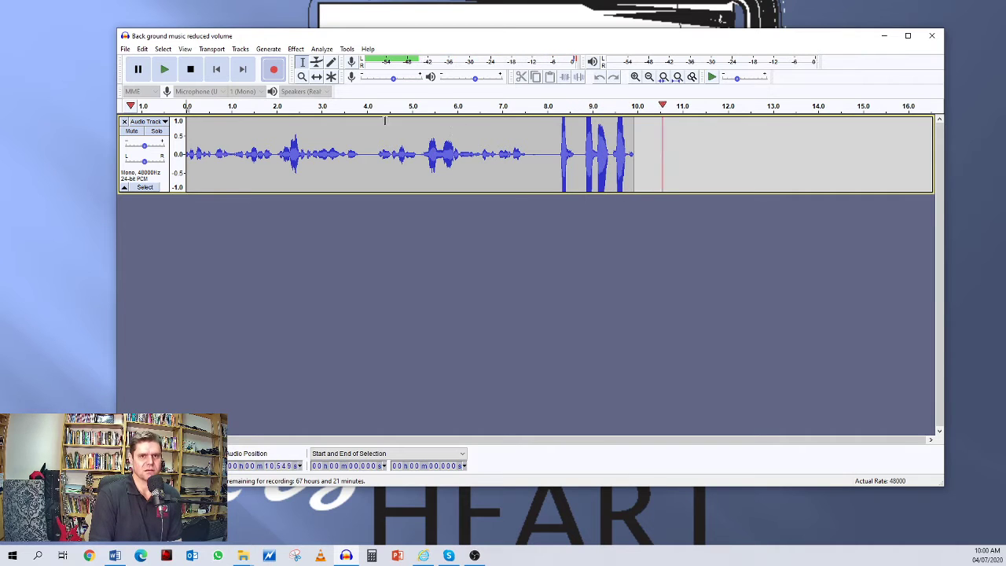
key("space")
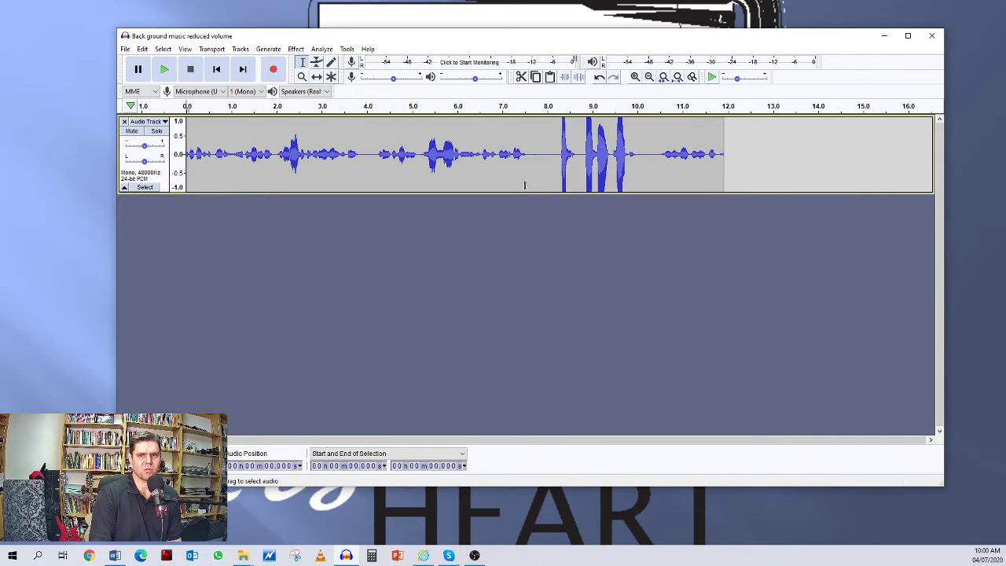
left_click_drag(566, 192, 588, 344)
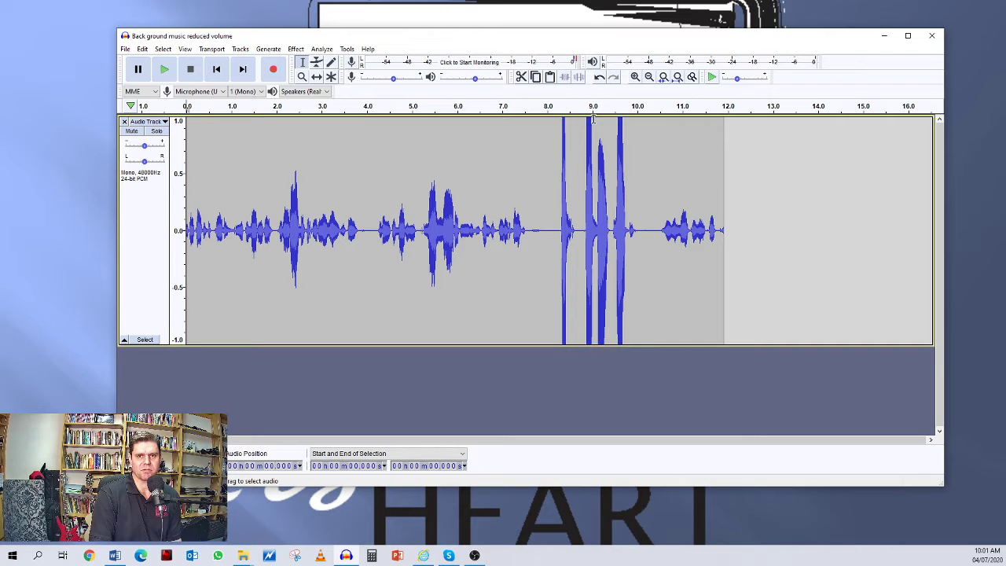
- Remove the test recording's track and check the microphone's level with input monitoring, stopping the monitoring when done
left_click(389, 61)
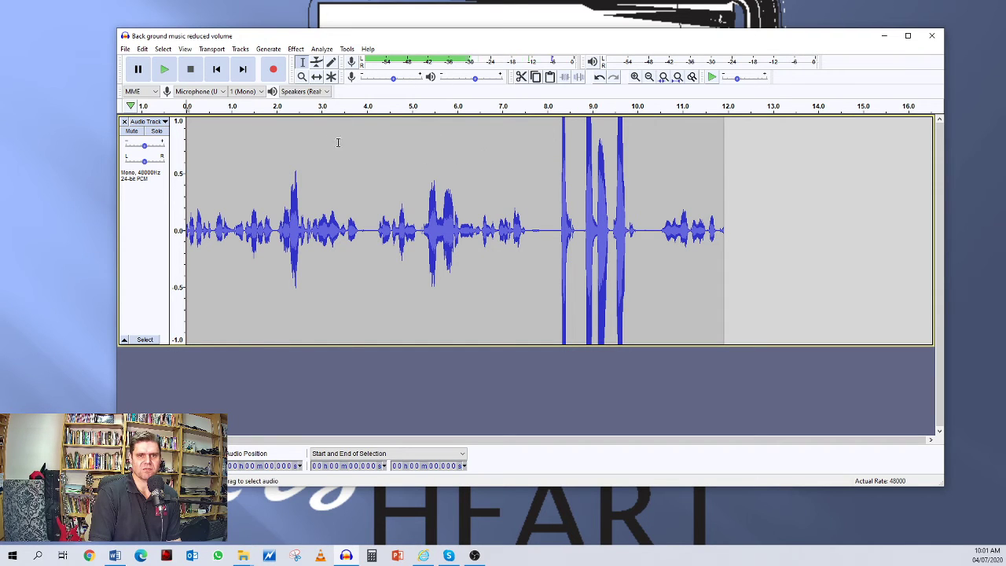
left_click(123, 123)
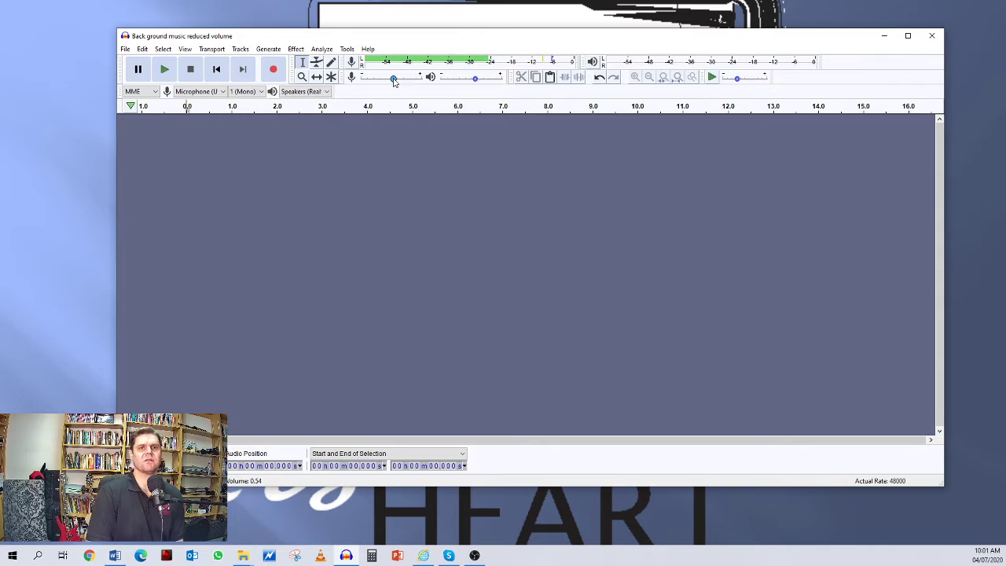
mouse_move(394, 80)
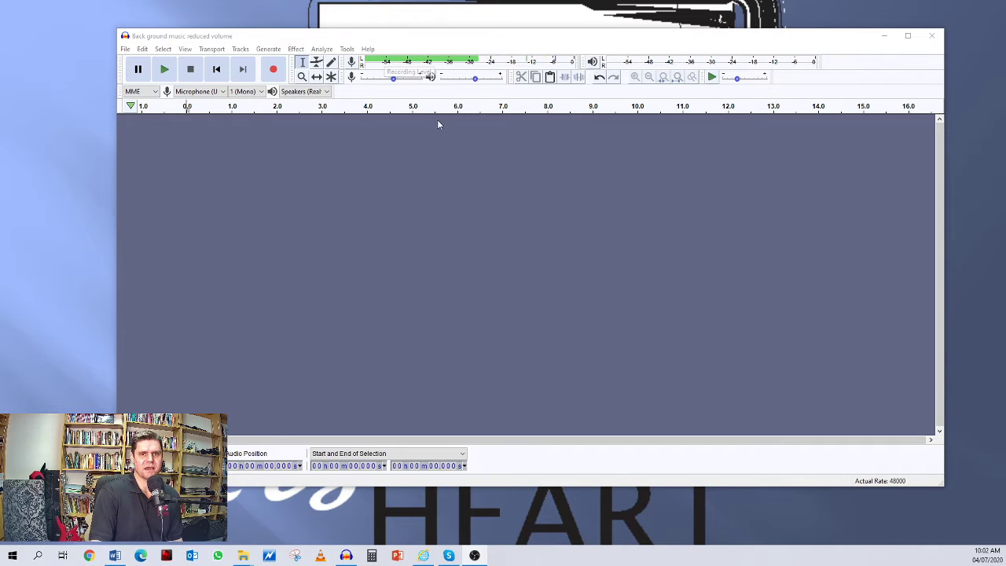
left_click(388, 62)
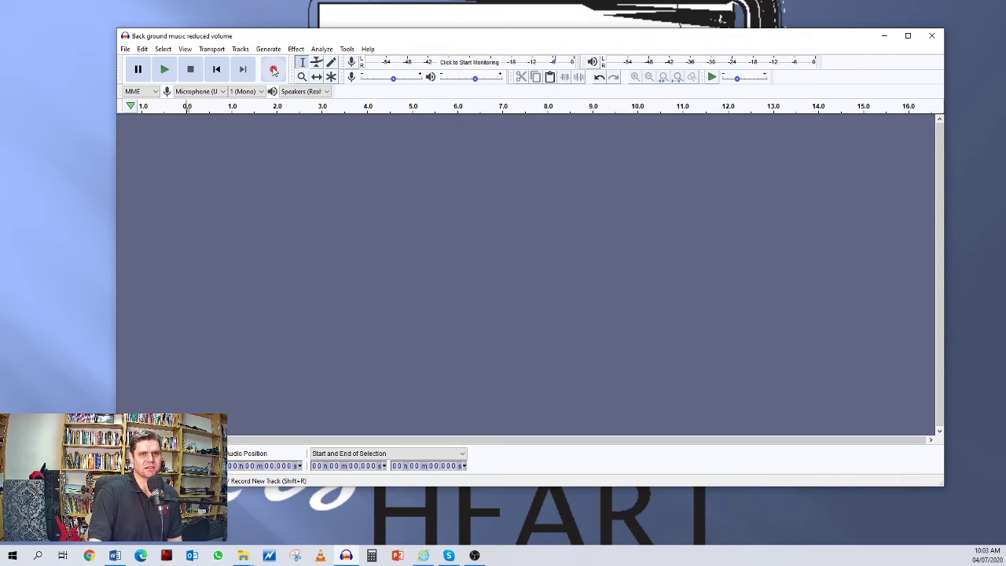
- Record a new mono voice clip of about 20 seconds and increase the track's height
left_click(274, 69)
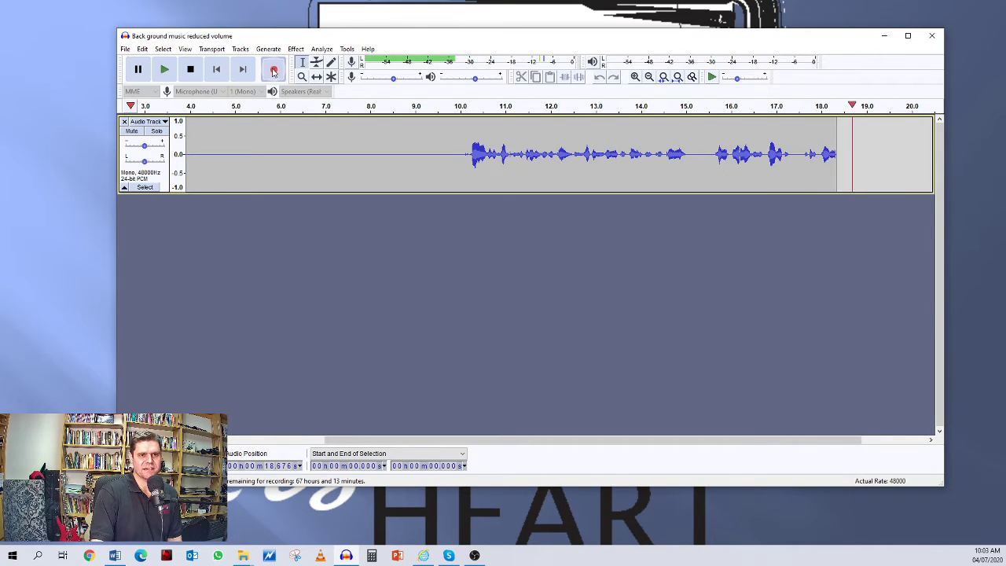
left_click(191, 71)
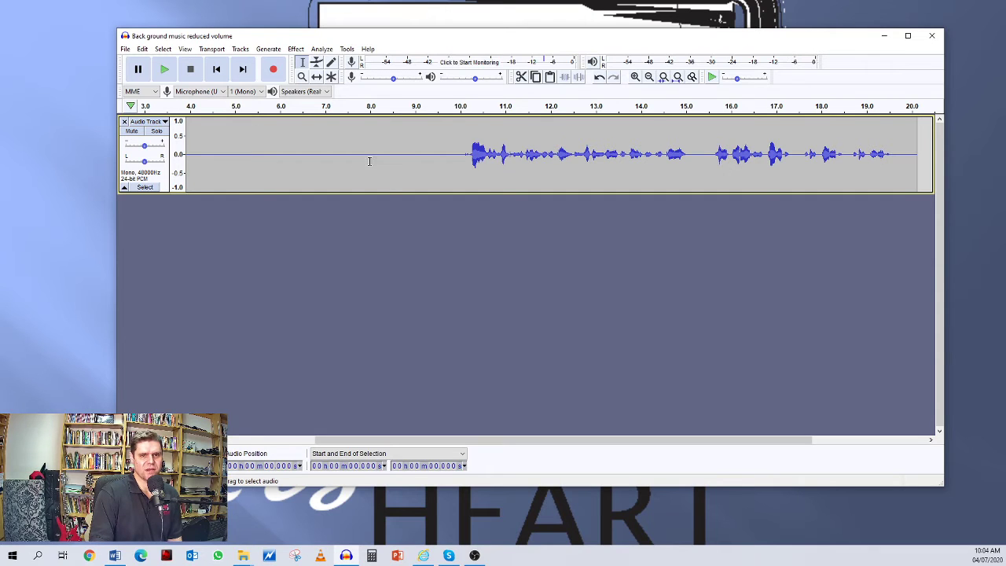
left_click_drag(400, 192, 404, 291)
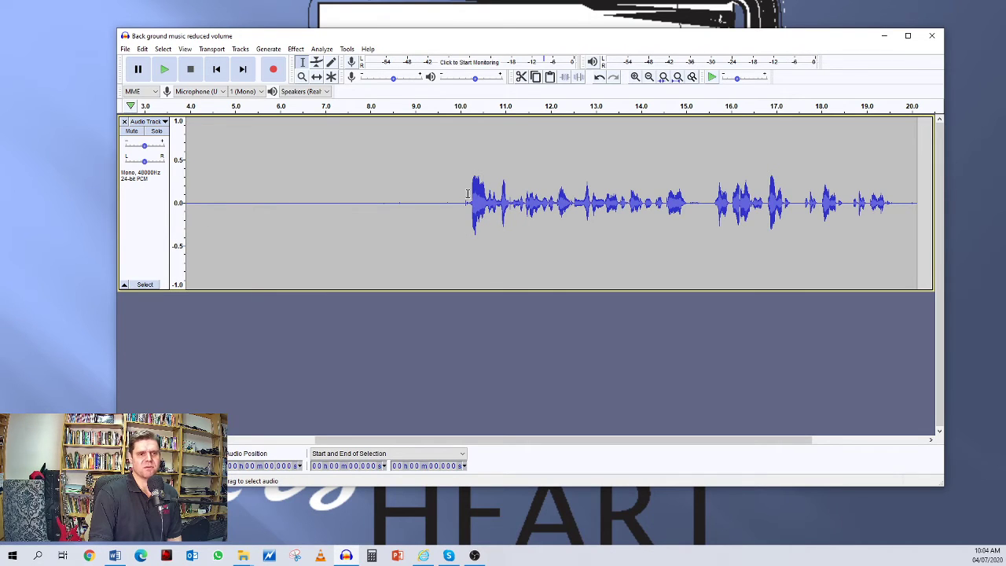
mouse_move(351, 291)
left_mouse_down()
mouse_move(333, 156)
mouse_move(339, 277)
mouse_move(346, 173)
mouse_move(352, 323)
mouse_move(353, 209)
mouse_move(348, 290)
left_mouse_up()
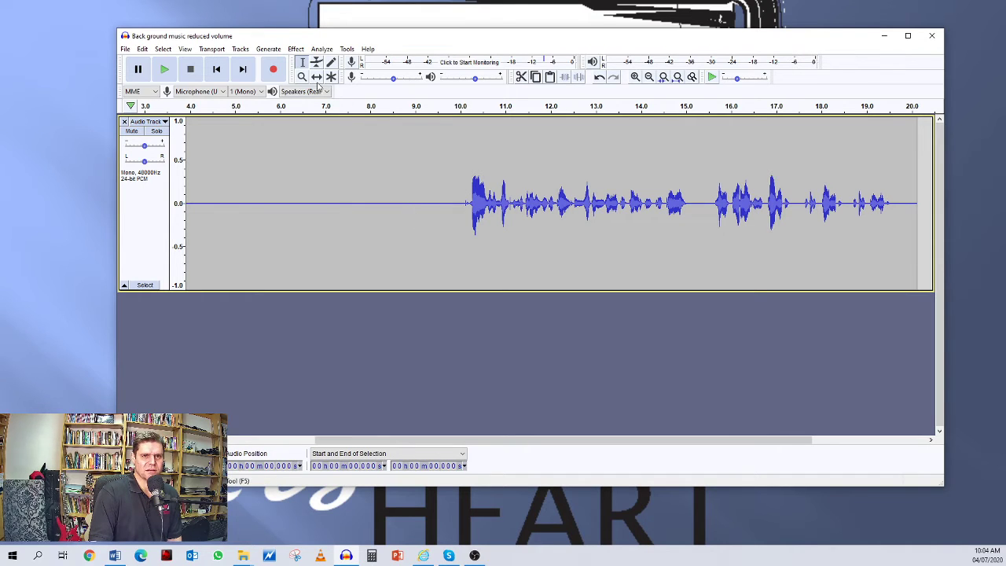
- Examine the recorded waveform from its start and its end at several zoom levels
left_click(218, 70)
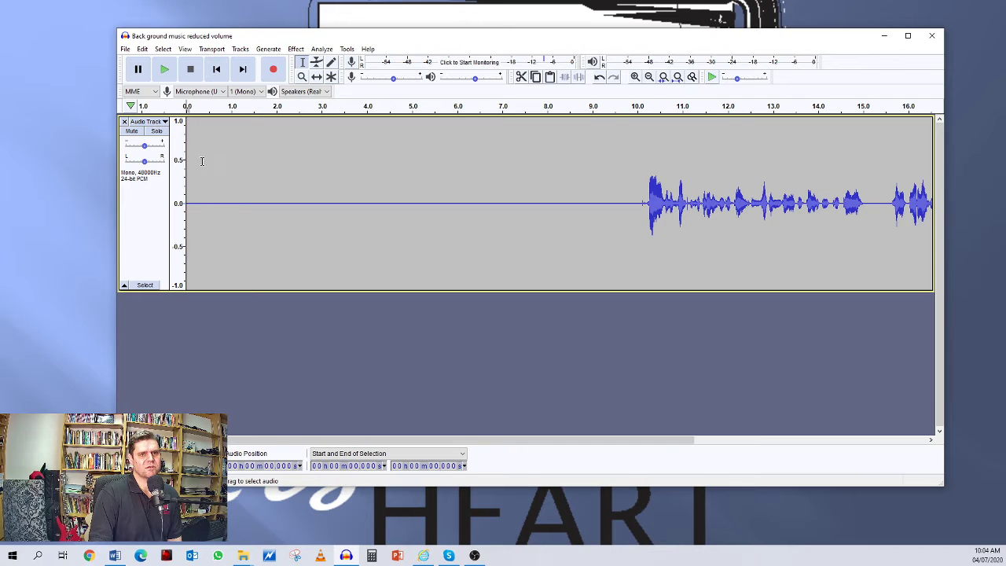
left_click(243, 70)
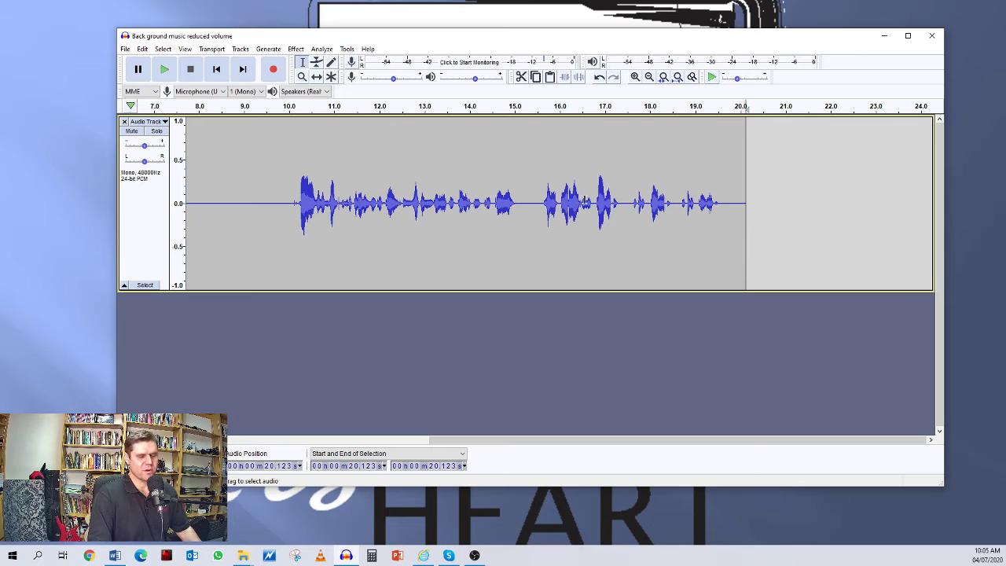
scroll(587, 200, "up", 2)
scroll(587, 200, "down", 3)
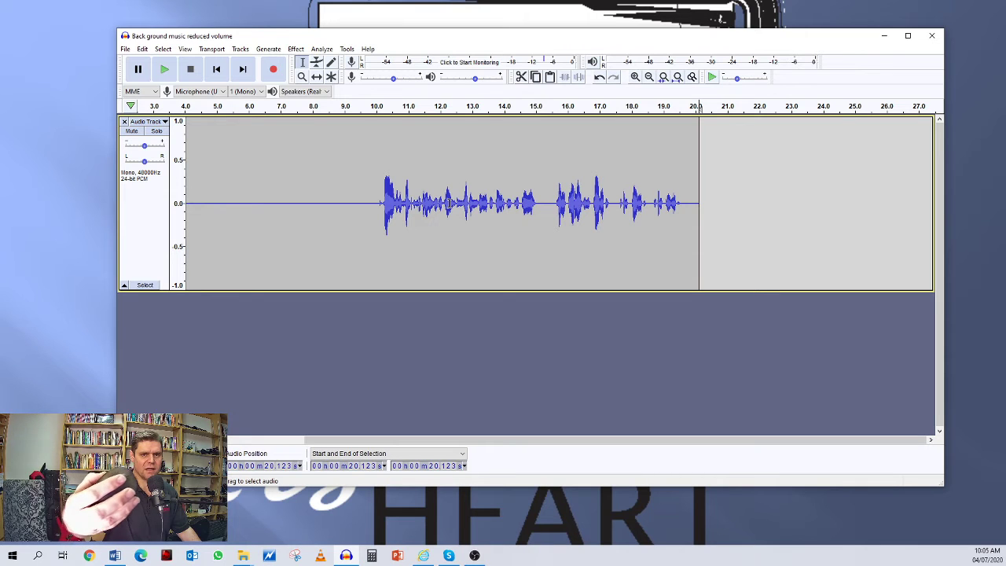
scroll(450, 203, "up", 1)
scroll(450, 202, "down", 2)
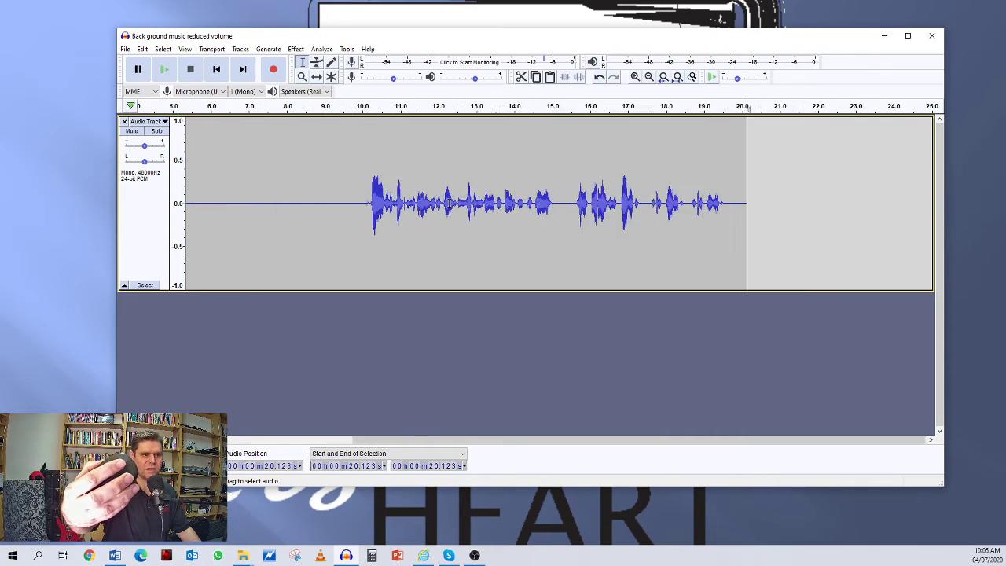
scroll(450, 203, "up", 1)
scroll(450, 203, "down", 2)
scroll(450, 203, "up", 2)
scroll(450, 203, "down", 2)
scroll(450, 203, "up", 1)
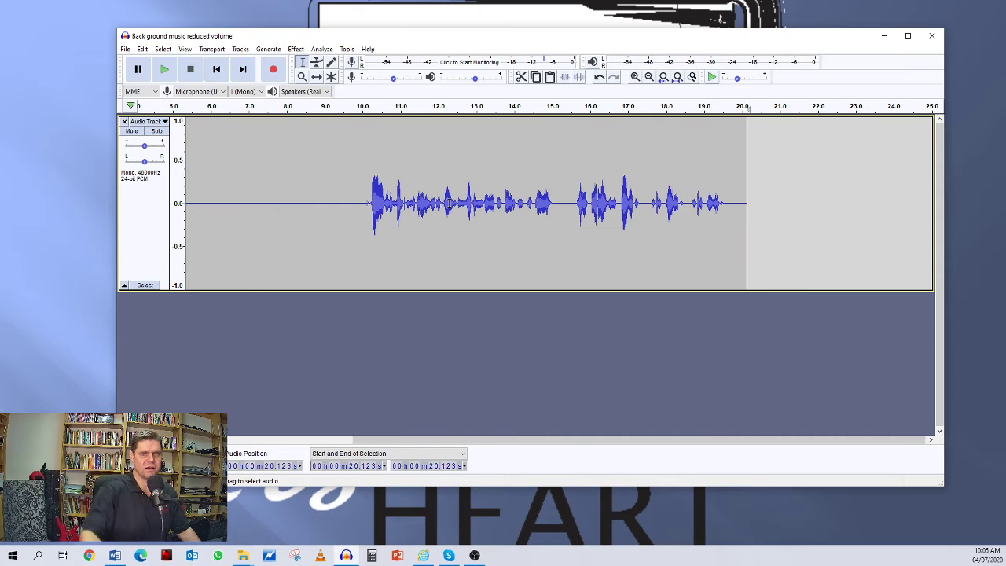
left_click(634, 76)
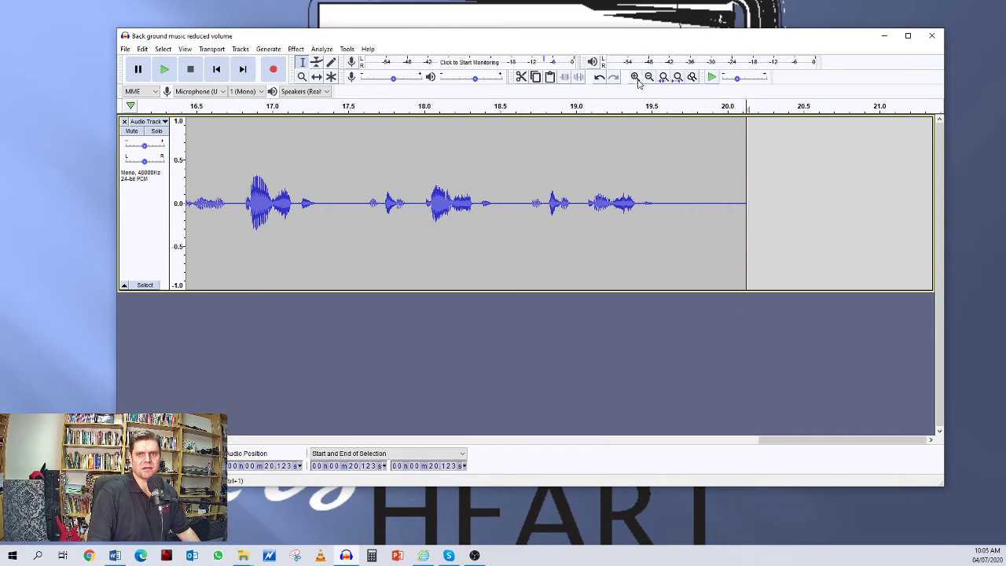
left_click(649, 76)
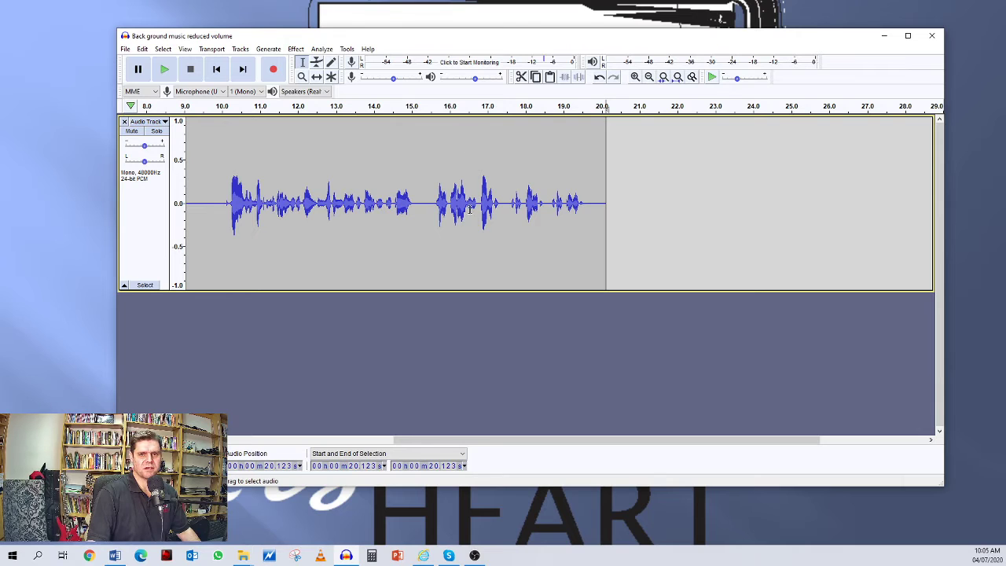
- Place the cursor in the pause at about 15.2 seconds and inspect the waveform around it at different zoom levels
left_click(419, 209)
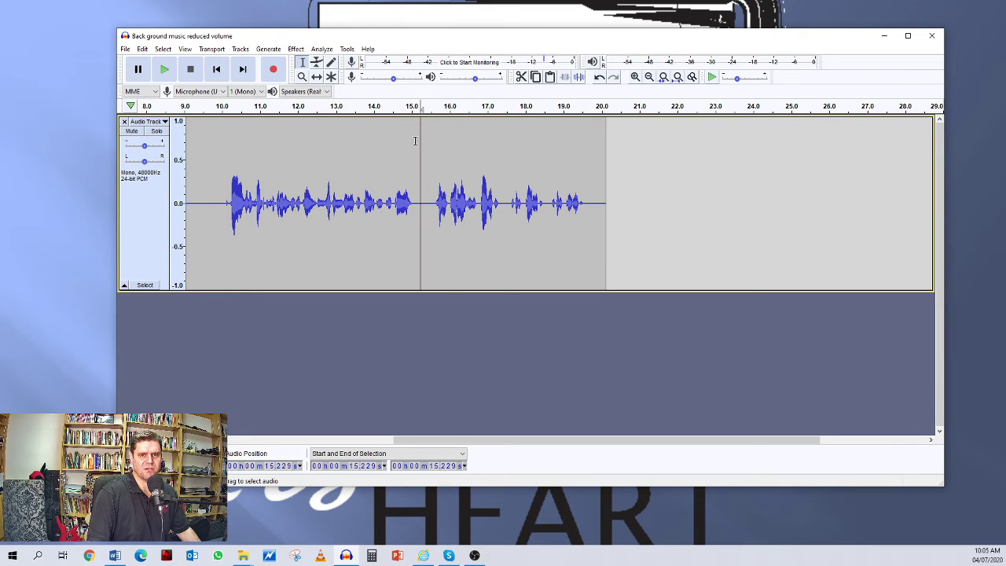
scroll(424, 142, "up", 4)
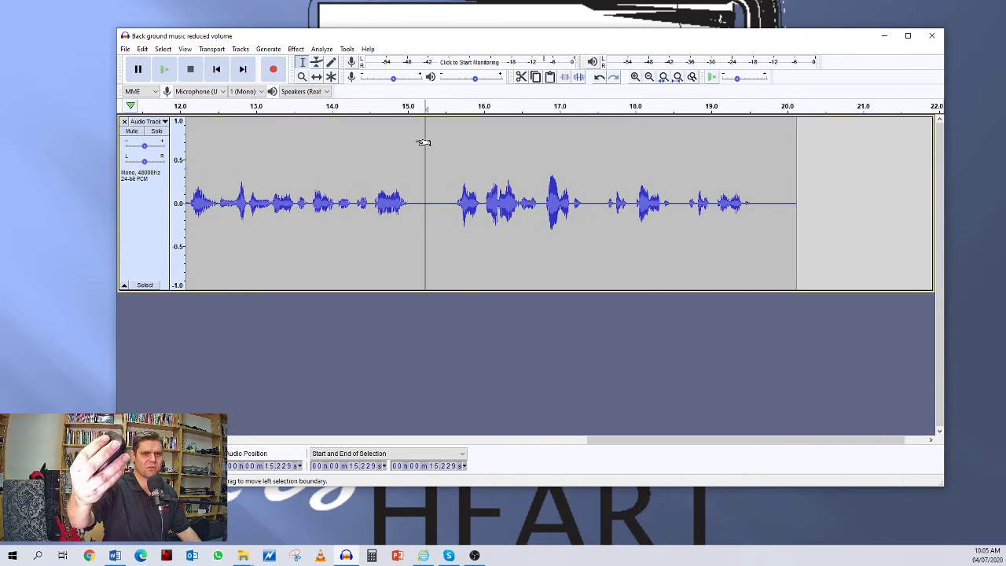
scroll(423, 142, "up", 1)
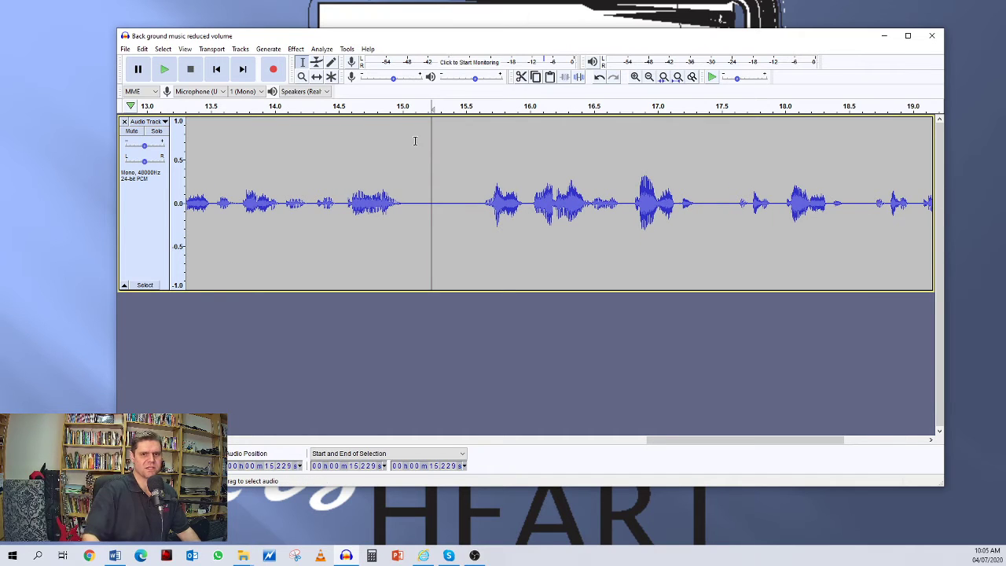
scroll(409, 203, "down", 2)
scroll(404, 205, "down", 2)
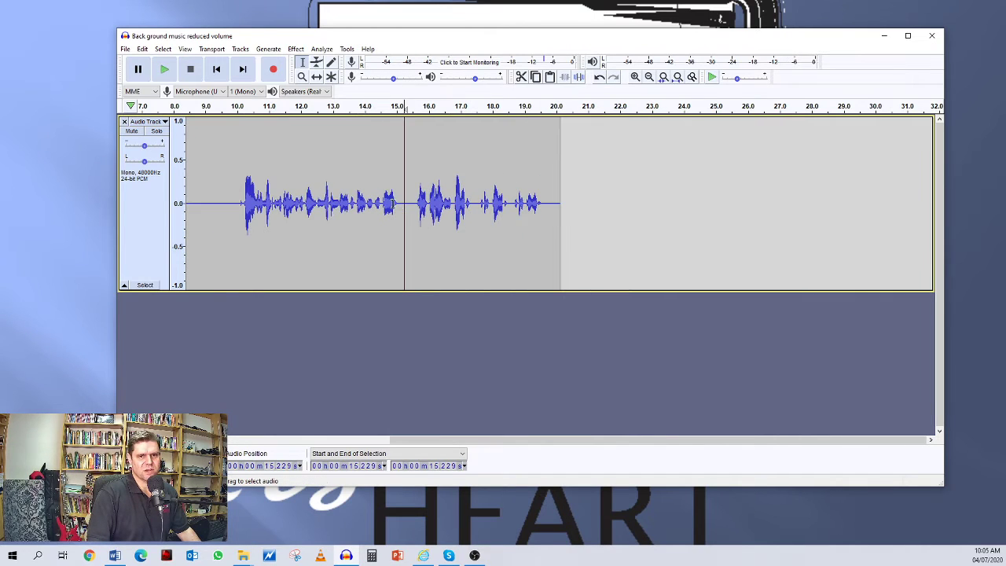
- Jump the cursor to the recording's end and back to its start, and review the available editing commands
left_click(217, 70)
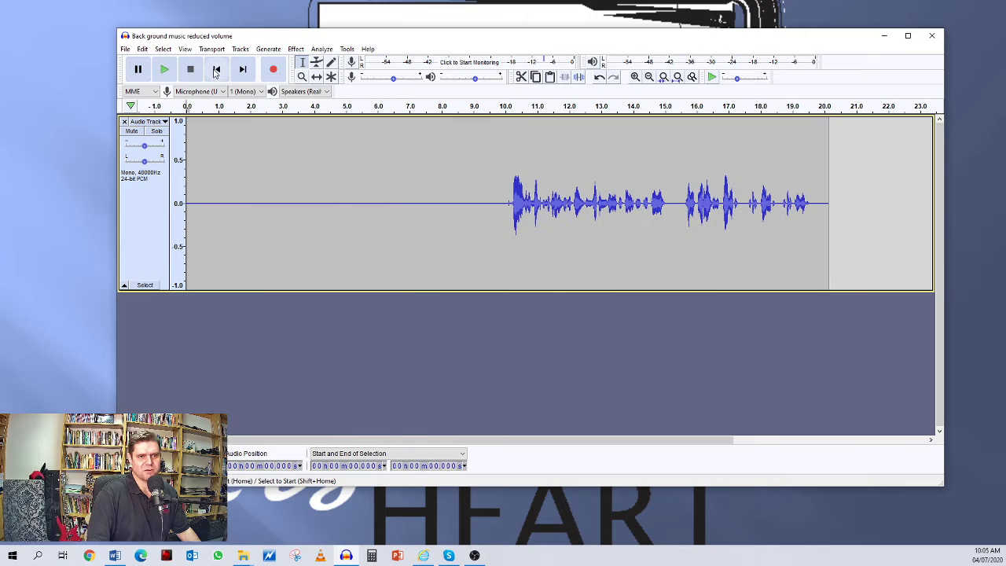
left_click(240, 72)
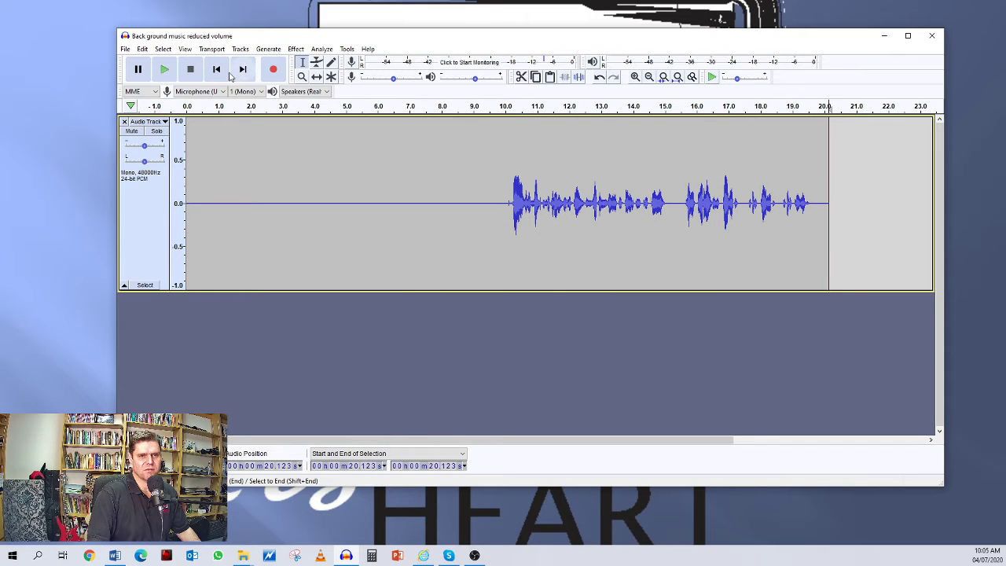
left_click(217, 69)
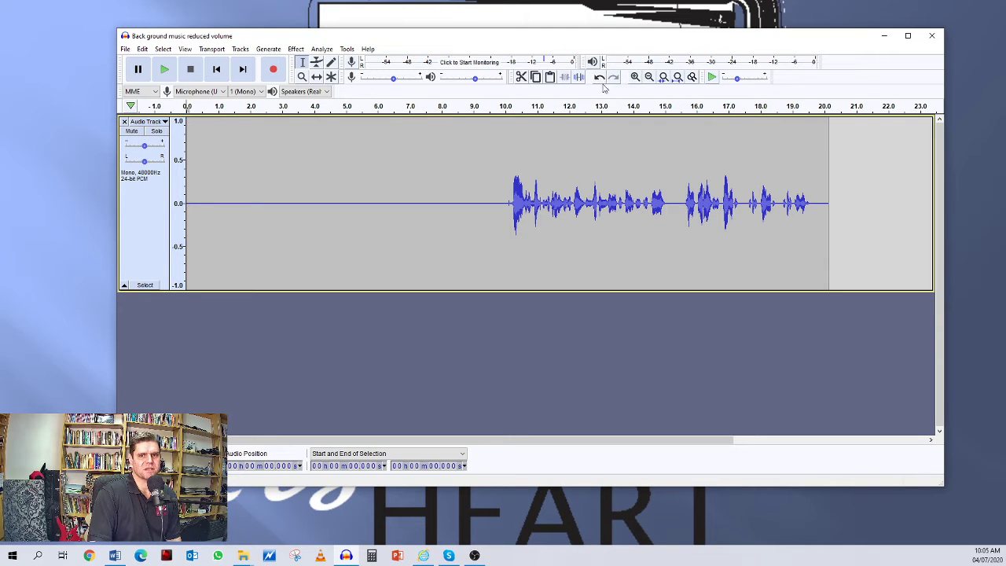
left_click(143, 49)
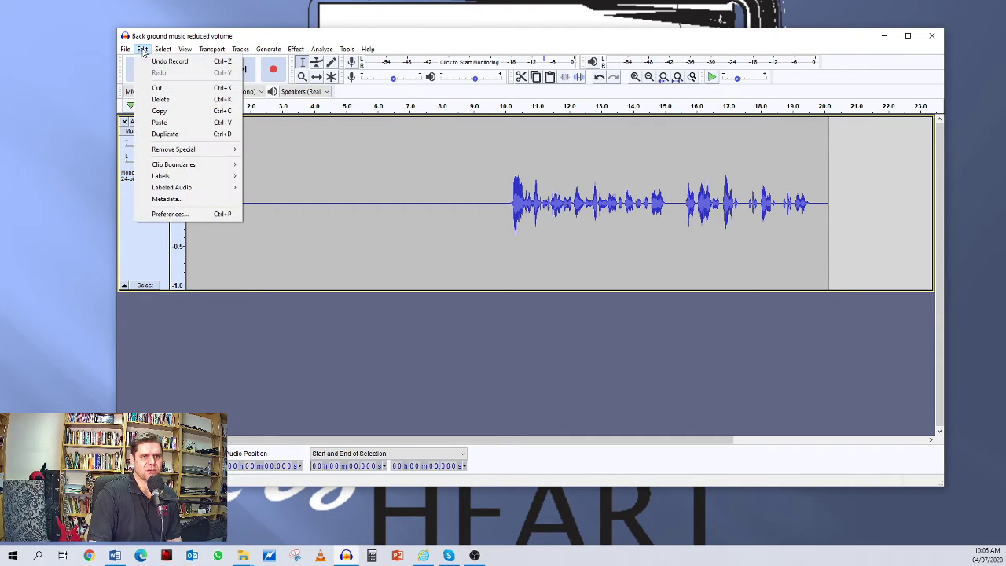
left_click(403, 44)
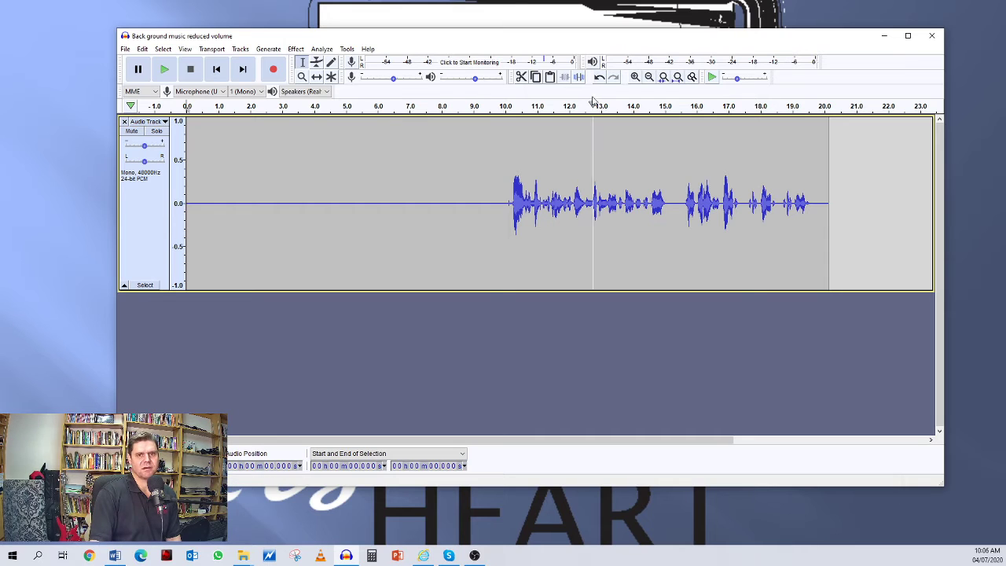
- Duplicate the whole voice track and remove the duplicate
left_click(142, 50)
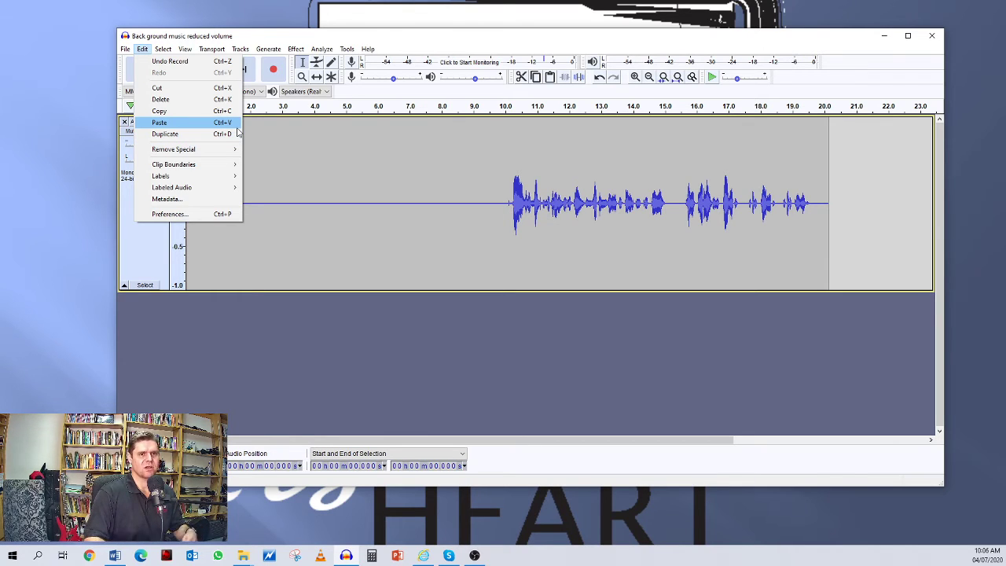
mouse_move(230, 149)
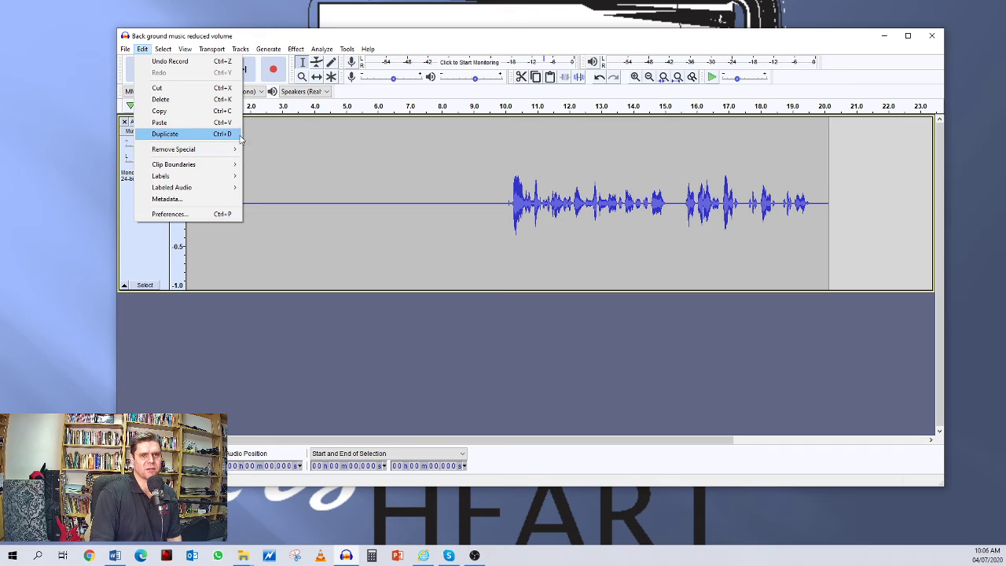
left_click(286, 175)
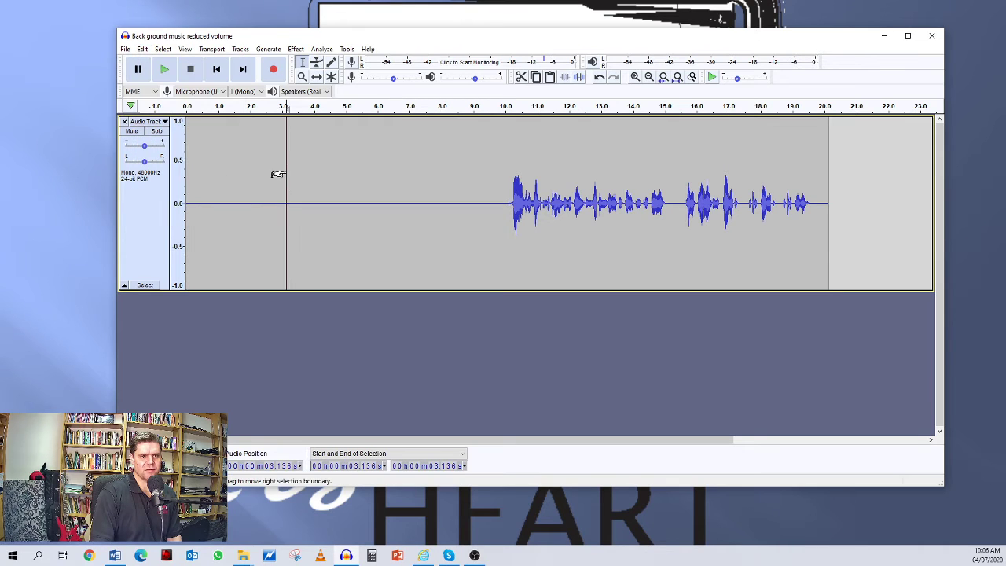
left_click(150, 229)
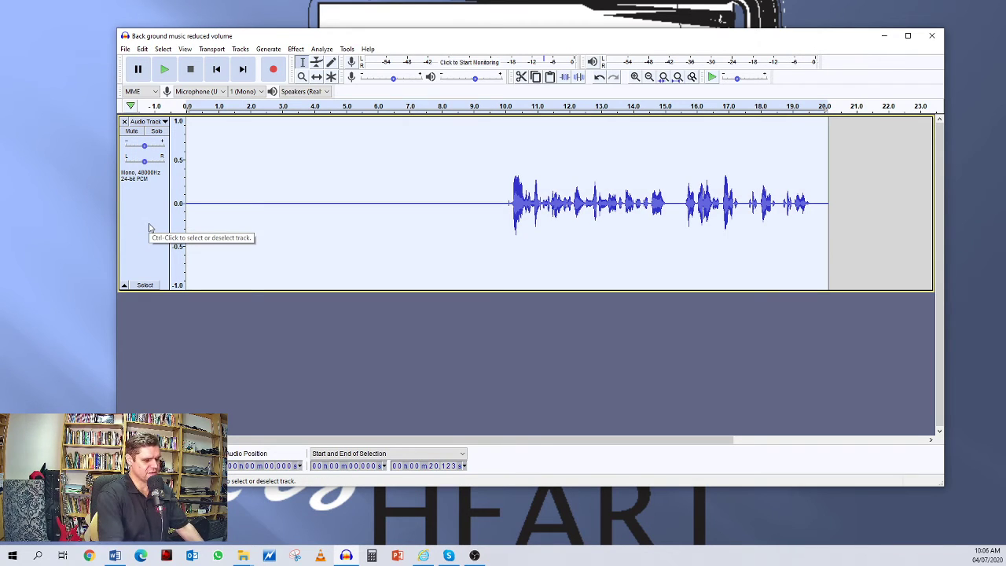
key("ctrl+d")
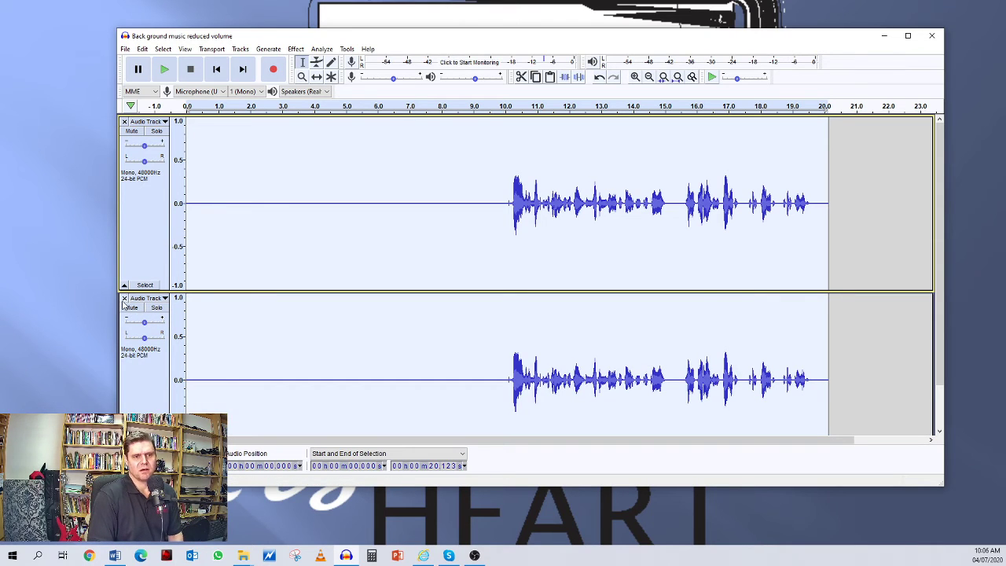
left_click(124, 299)
- Review the editing commands and try out the Selection, Envelope and Time Shift tools on the voice track
left_click(143, 50)
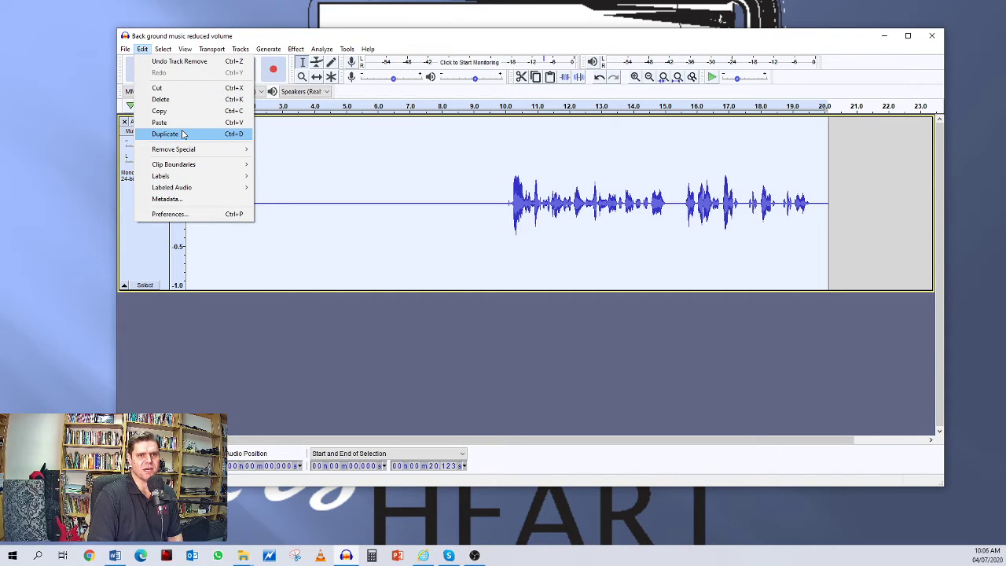
mouse_move(378, 44)
left_click(355, 224)
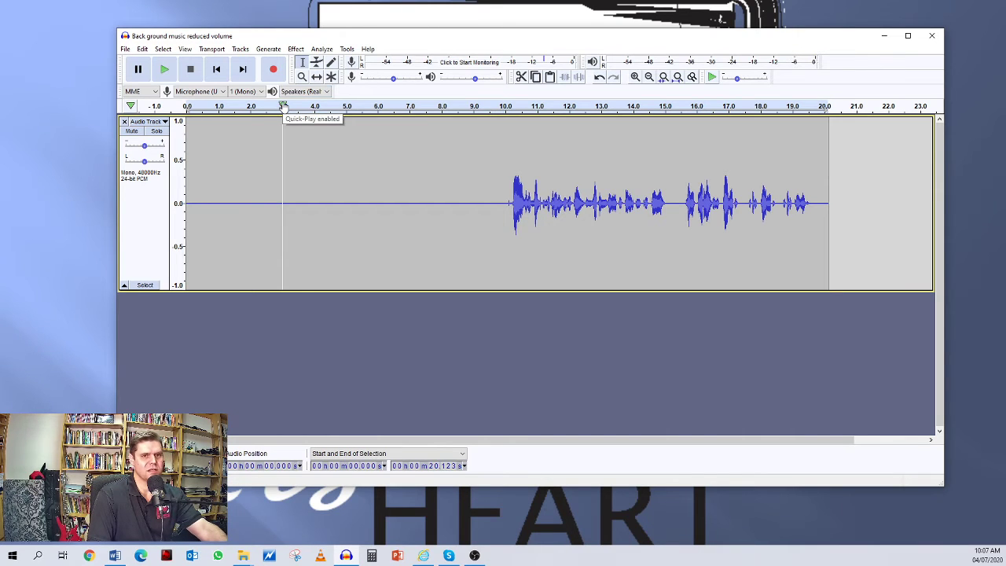
key("F2")
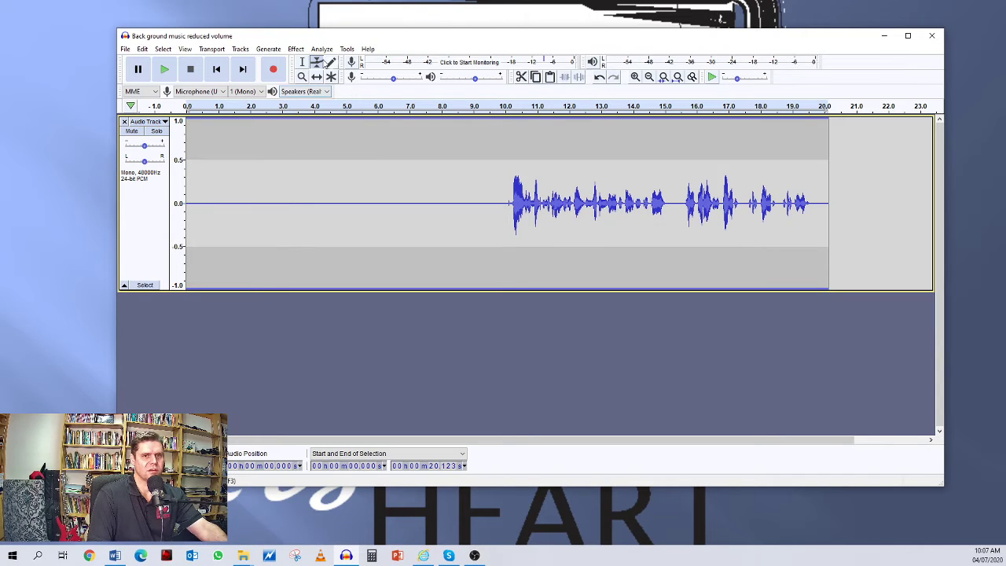
left_click(305, 63)
left_click(317, 63)
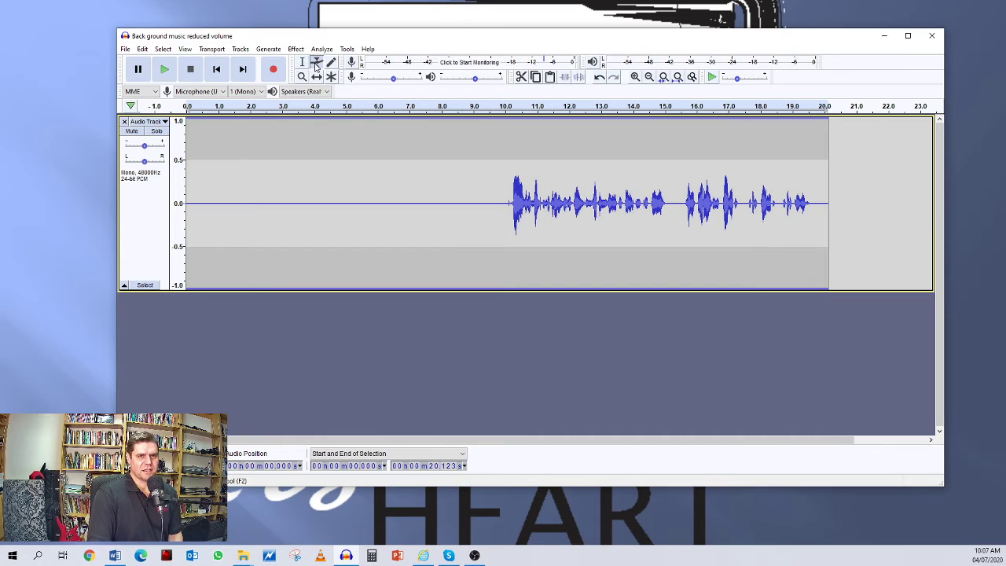
left_click(316, 77)
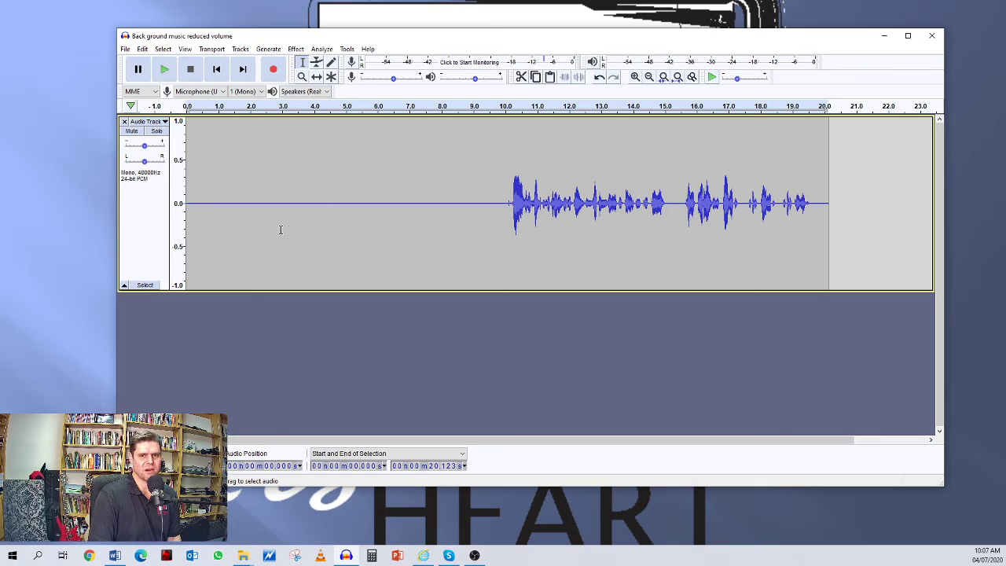
- Place the cursor just before the speech at about 10 seconds and reduce the track's height
left_click(508, 230)
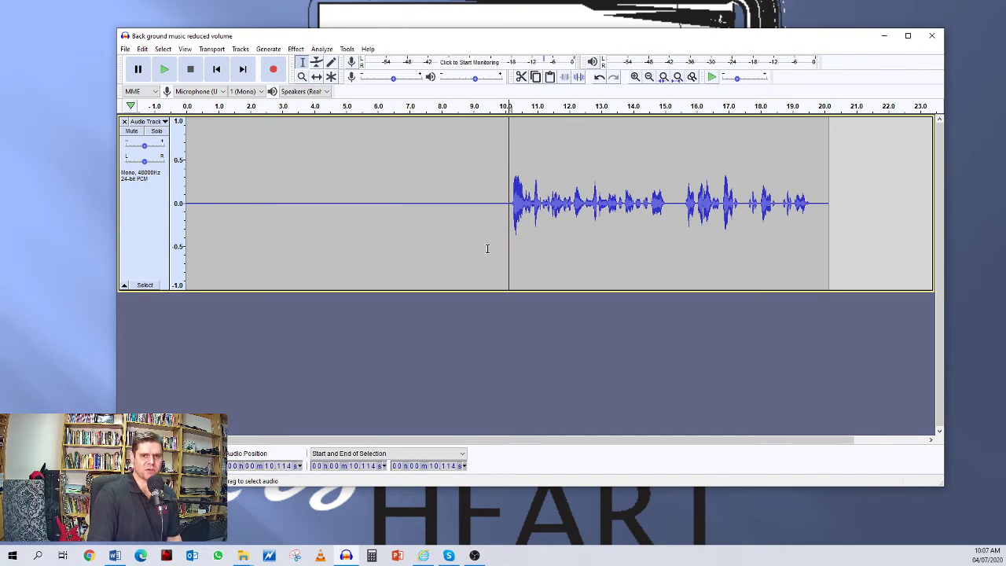
left_click_drag(501, 292, 501, 222)
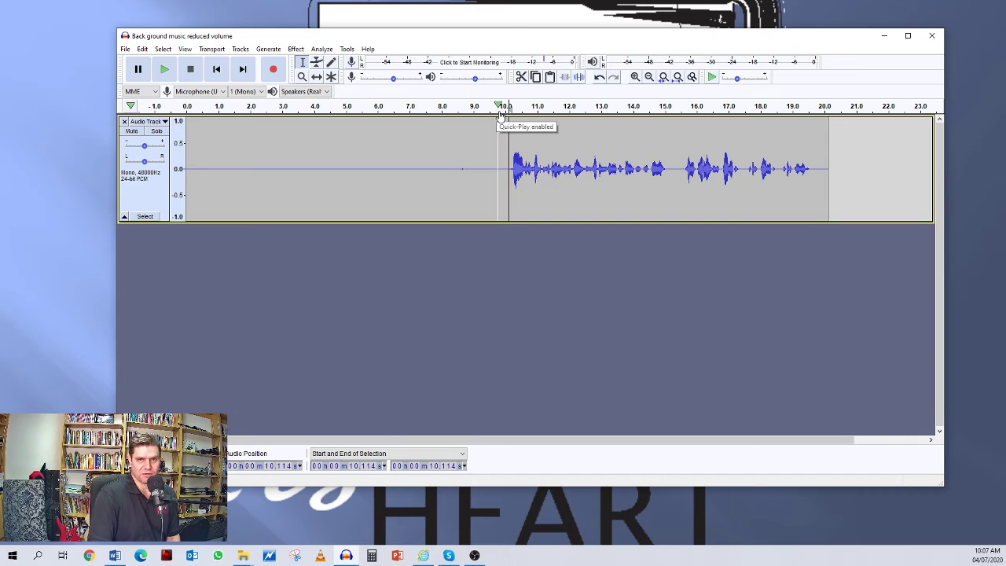
left_click(506, 132)
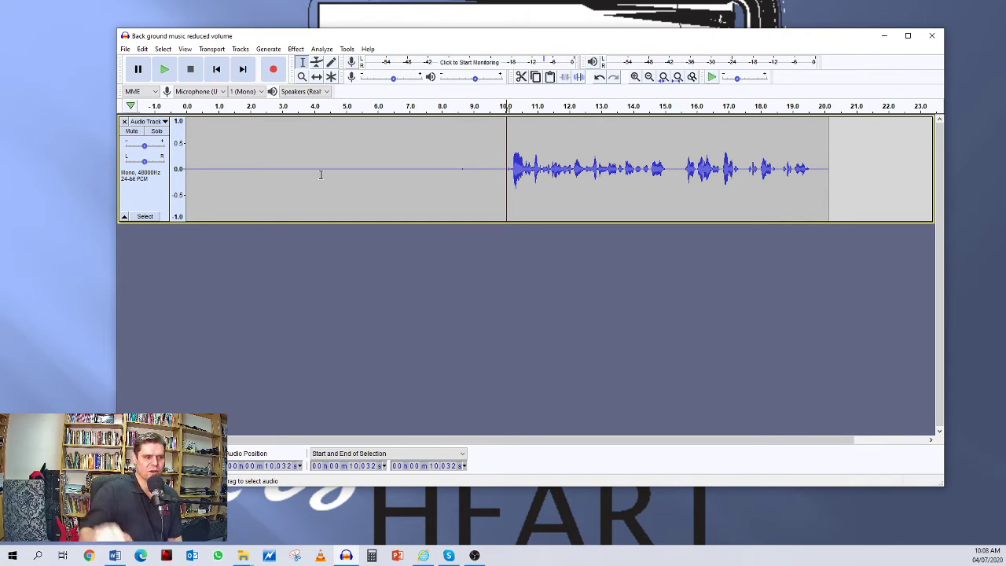
- Review the available editing, selection, transport, track and effect commands
left_click(143, 48)
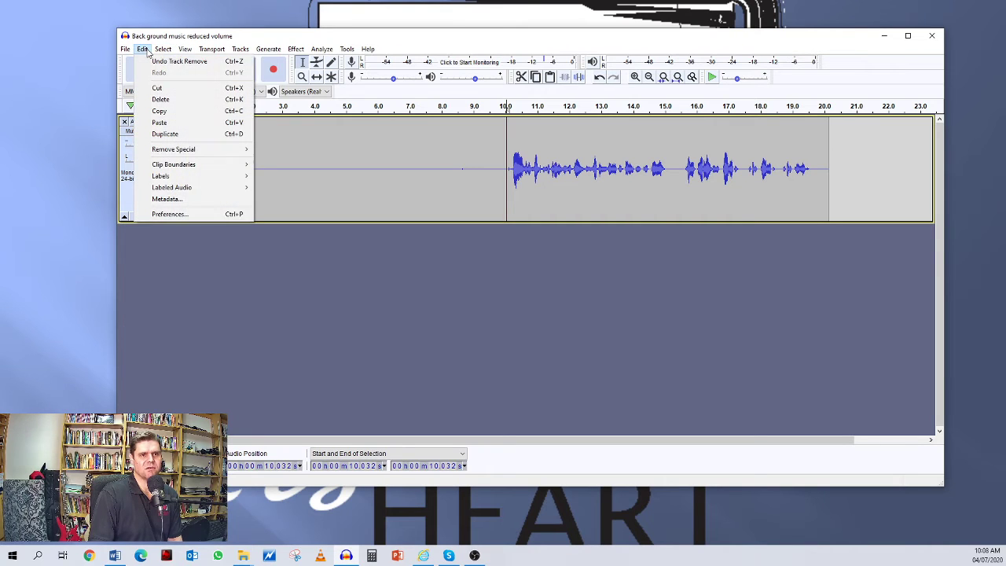
mouse_move(157, 52)
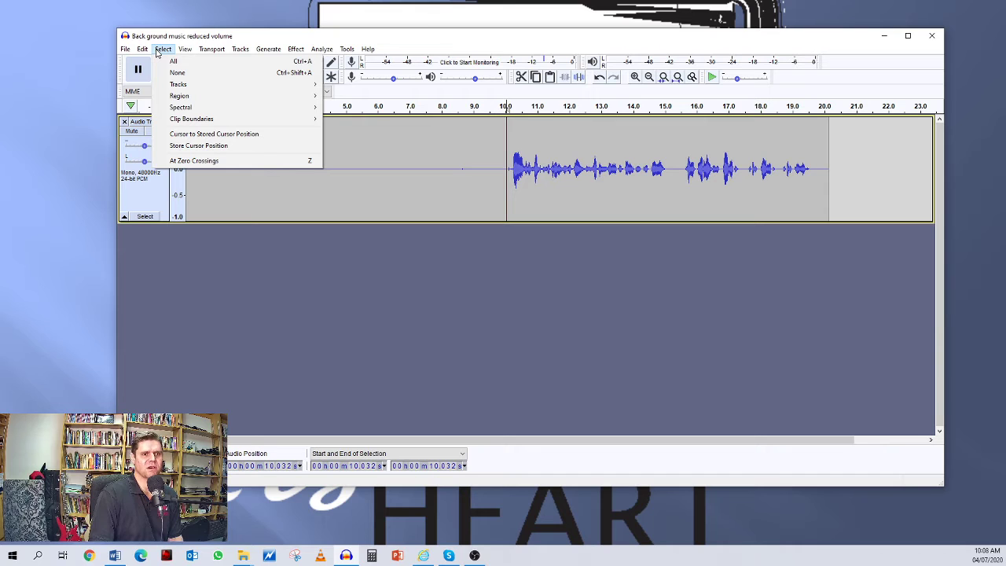
mouse_move(206, 54)
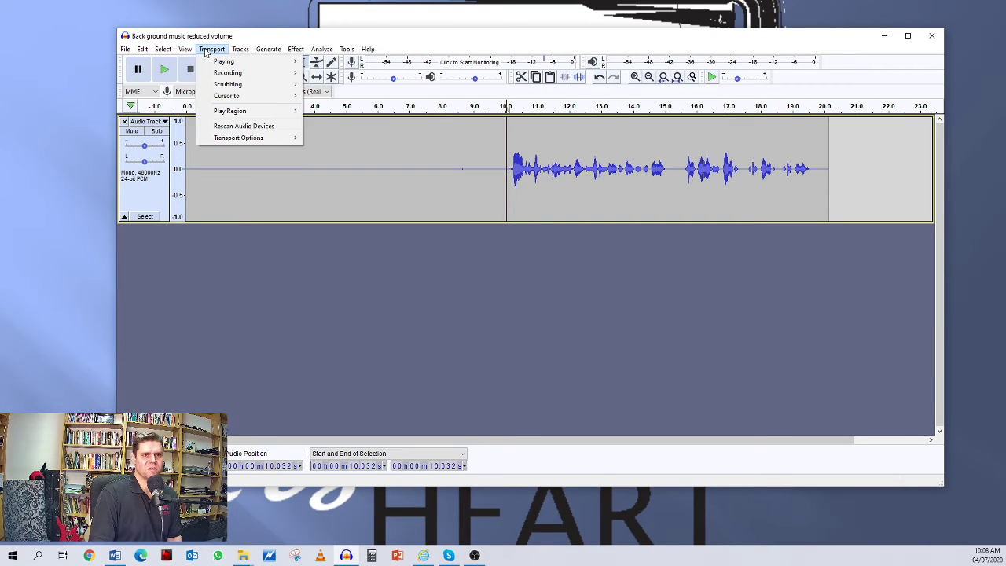
mouse_move(240, 52)
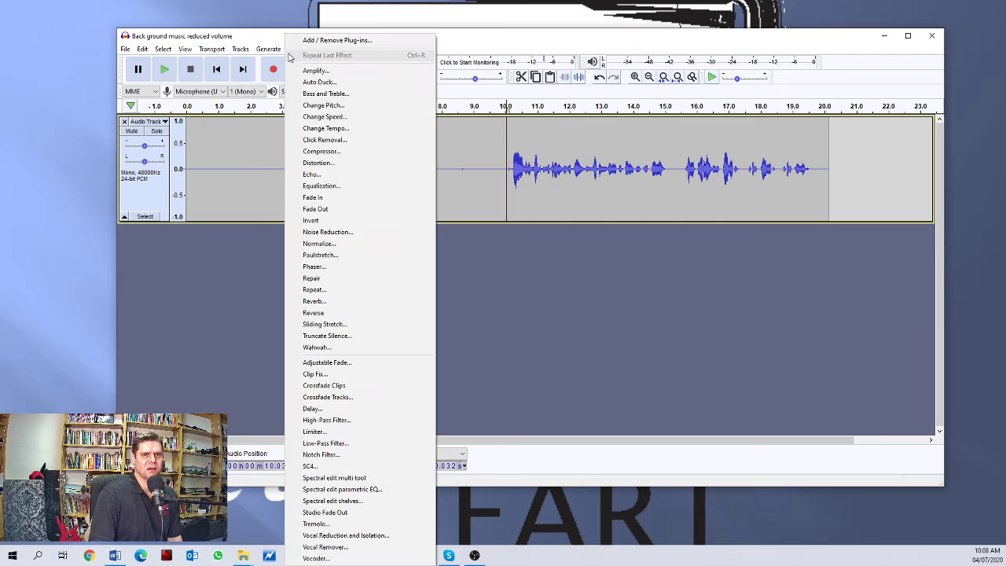
mouse_move(299, 53)
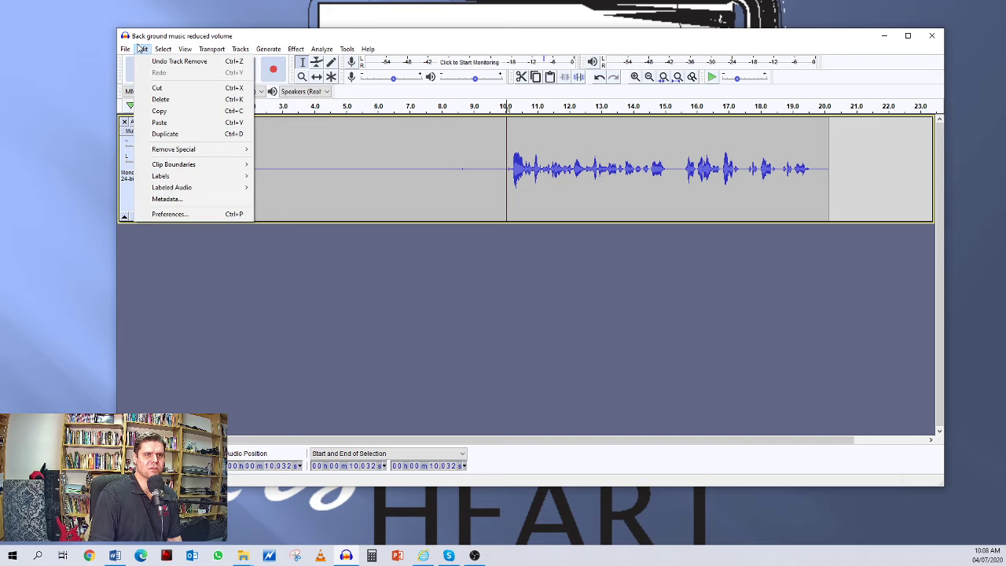
left_click(374, 207)
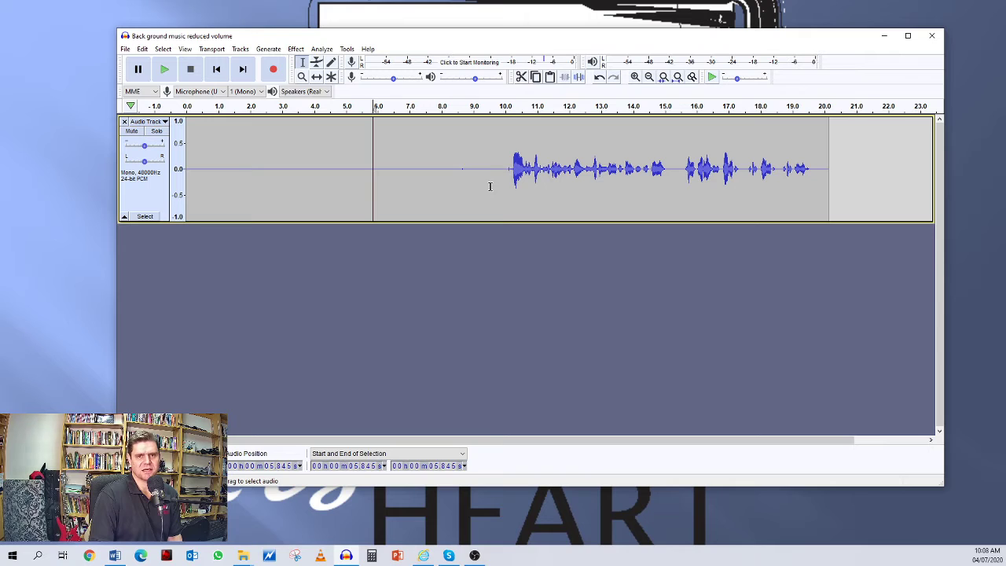
- Select the silent opening from 0 to about 9.6 seconds and view it with the Envelope and Selection tools
left_click_drag(493, 185, 181, 177)
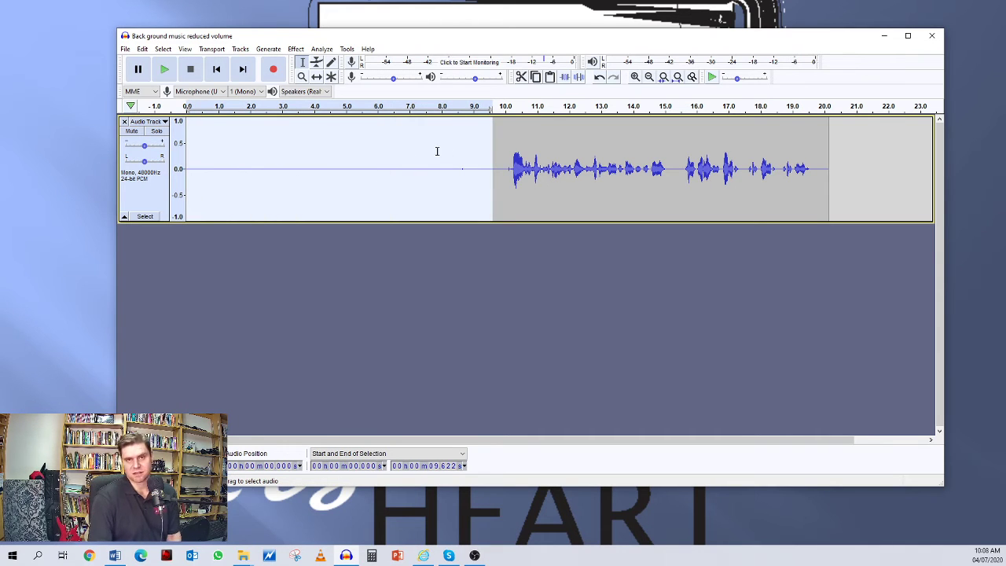
left_click(316, 63)
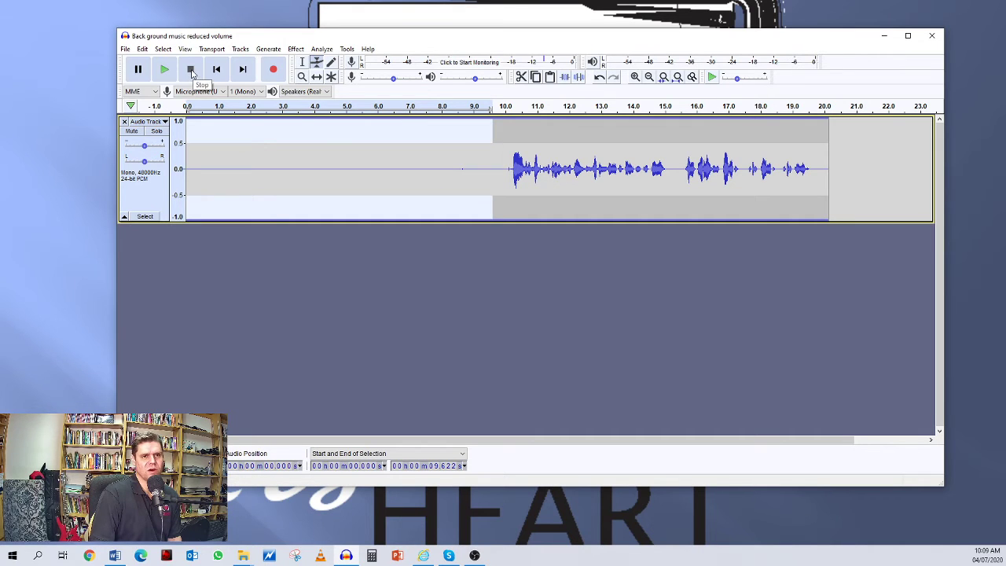
left_click(304, 63)
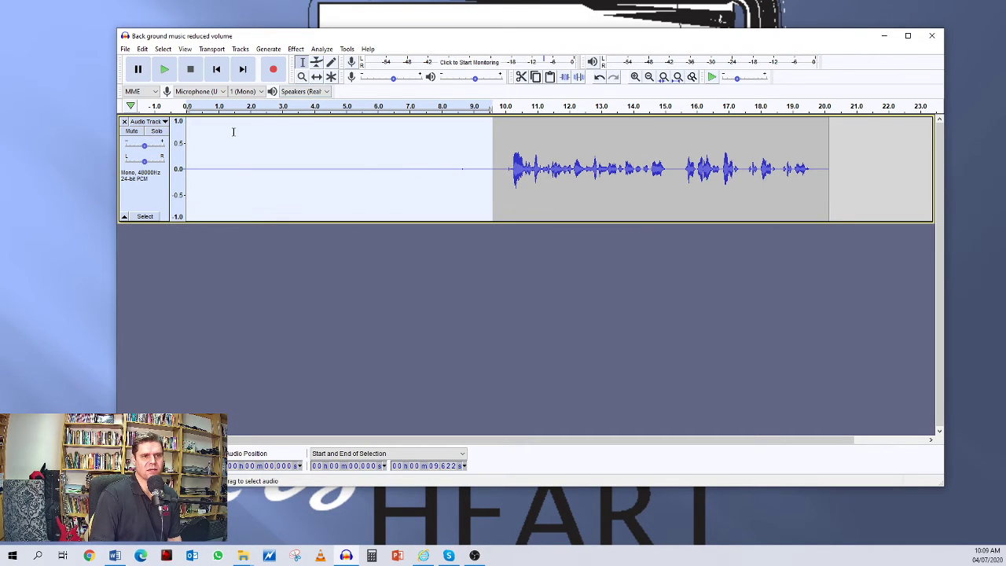
- Duplicate the whole voice track and place the cursor at about 10.7 seconds in the duplicate
left_click(149, 198)
key("ctrl+d")
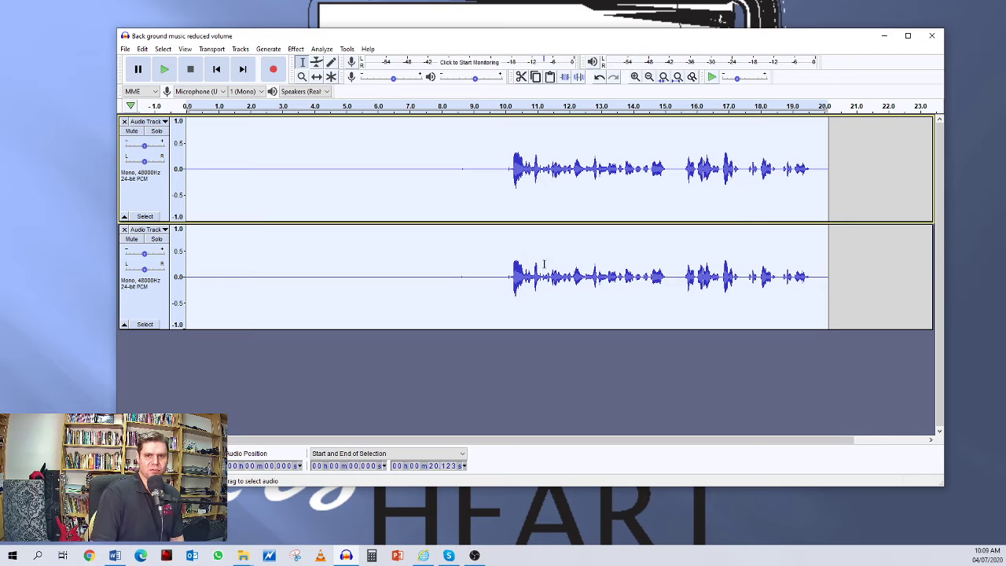
left_click(522, 177)
left_click(529, 270)
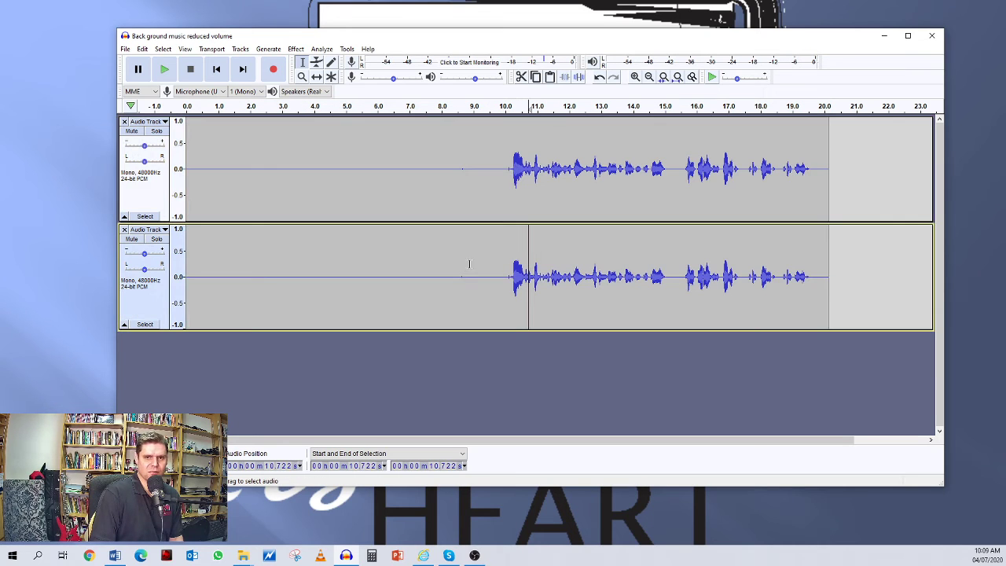
- Try deleting the silence from 0 to about 5.35 seconds in the duplicate track only
left_click(429, 262)
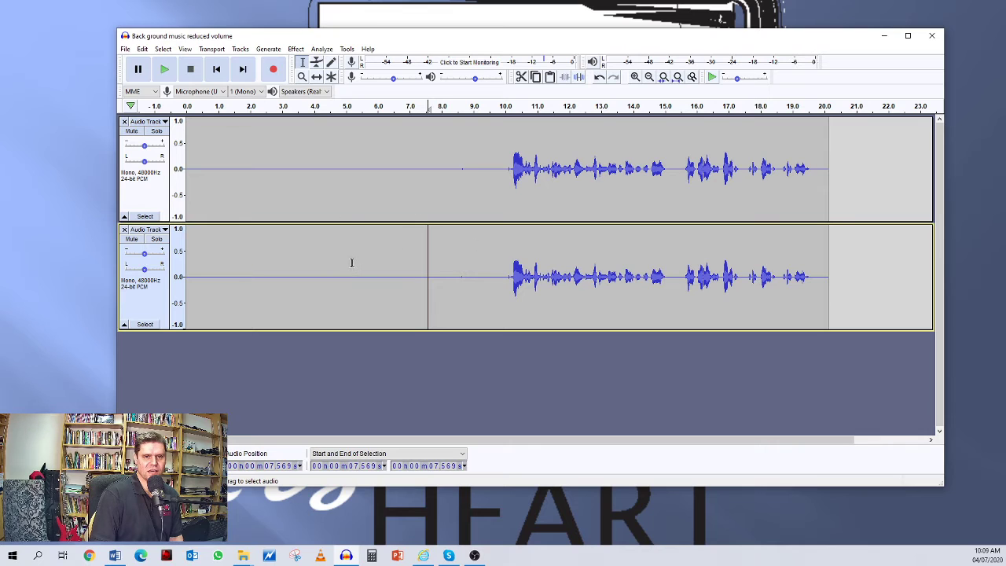
left_click_drag(357, 260, 177, 255)
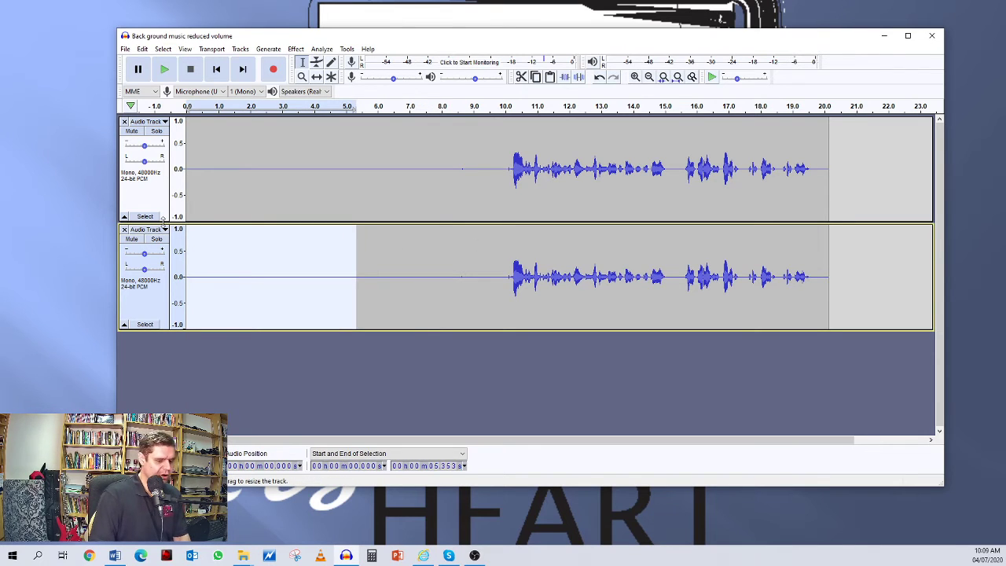
key("Delete")
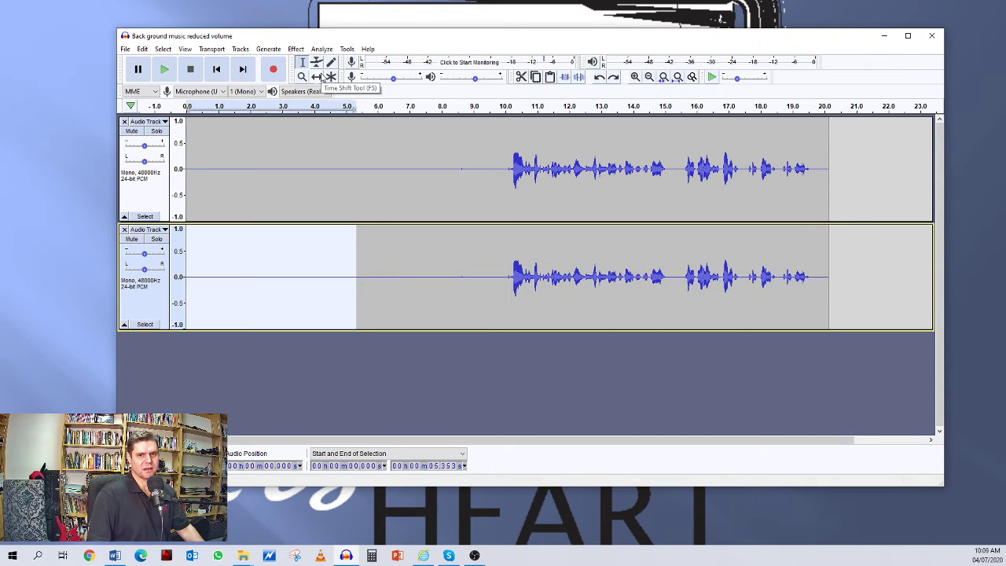
- Place the cursor at about 11 seconds in the duplicate track and rename that track Back ground
left_click(469, 269)
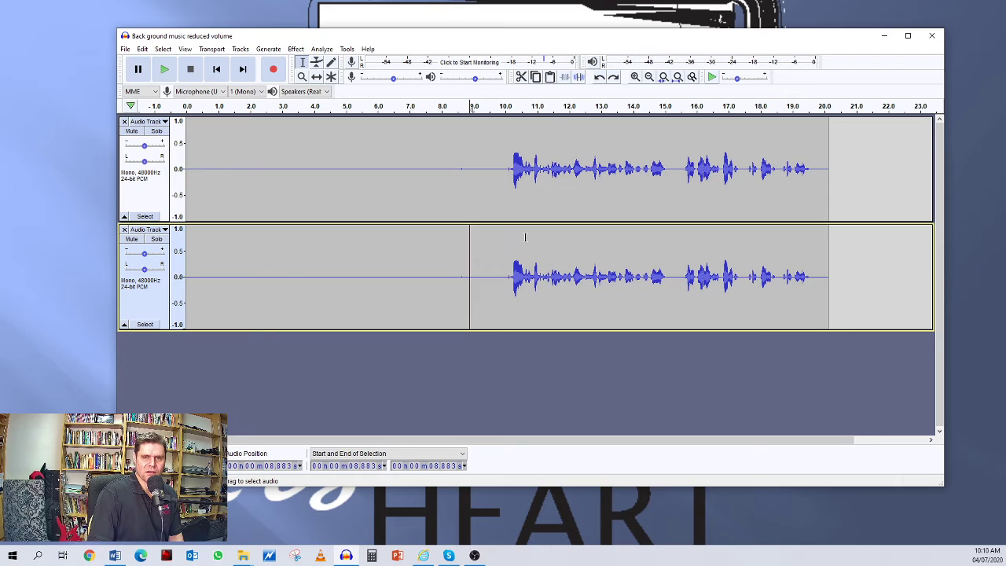
left_click(537, 266)
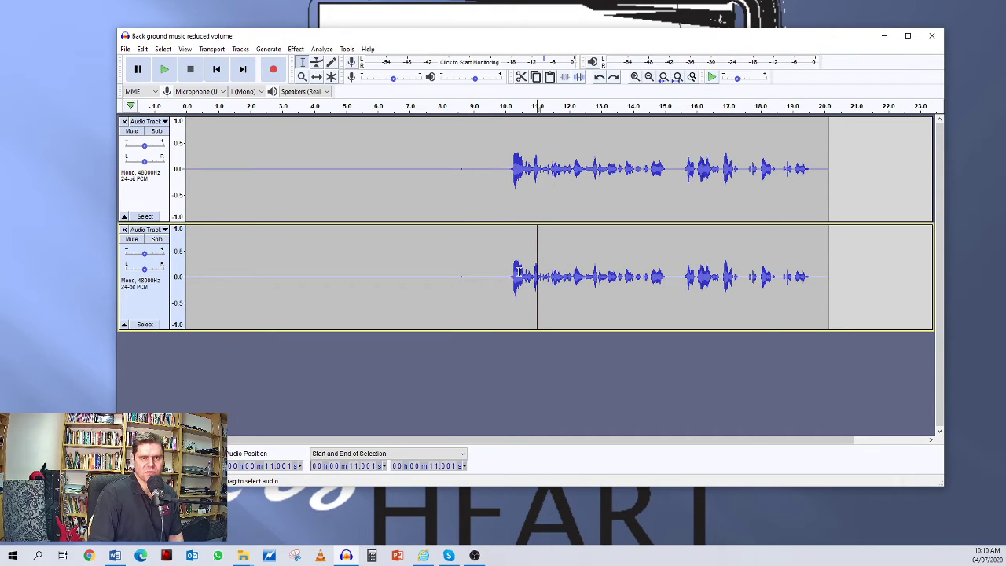
left_click(157, 230)
left_click(174, 241)
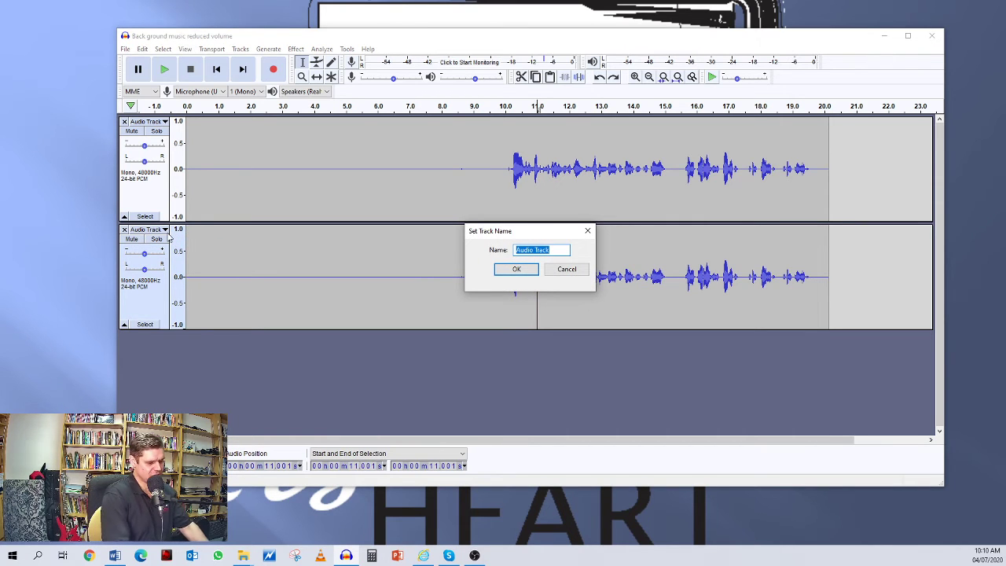
type("Back ground")
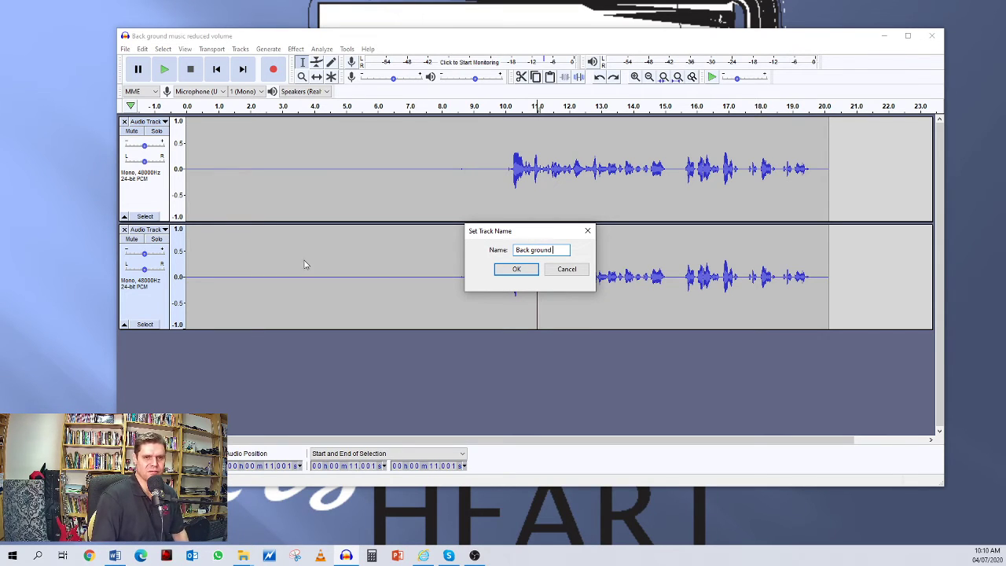
left_click(515, 270)
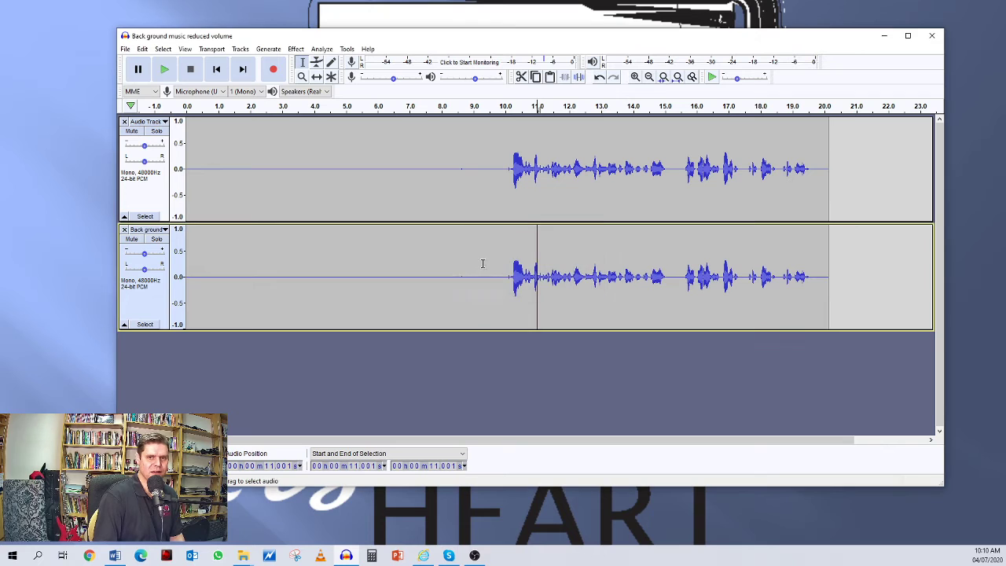
- Rename the original voice track Message
left_click(147, 122)
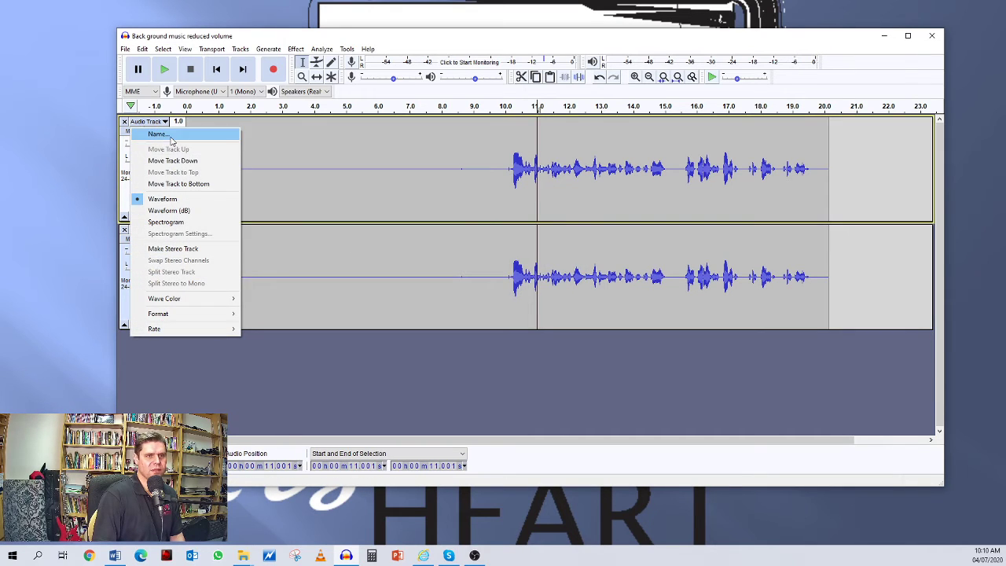
left_click(165, 135)
type("Message")
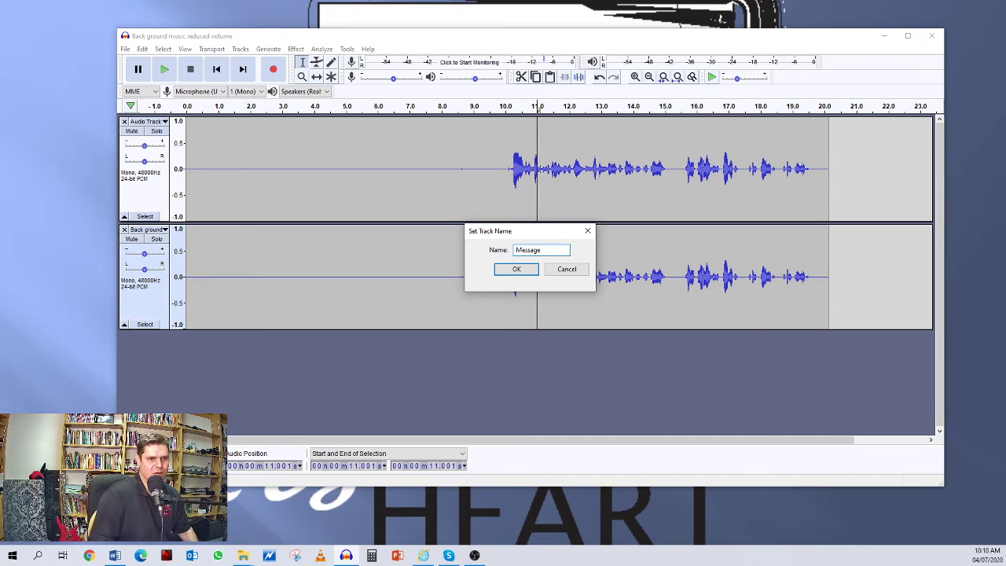
left_click(516, 270)
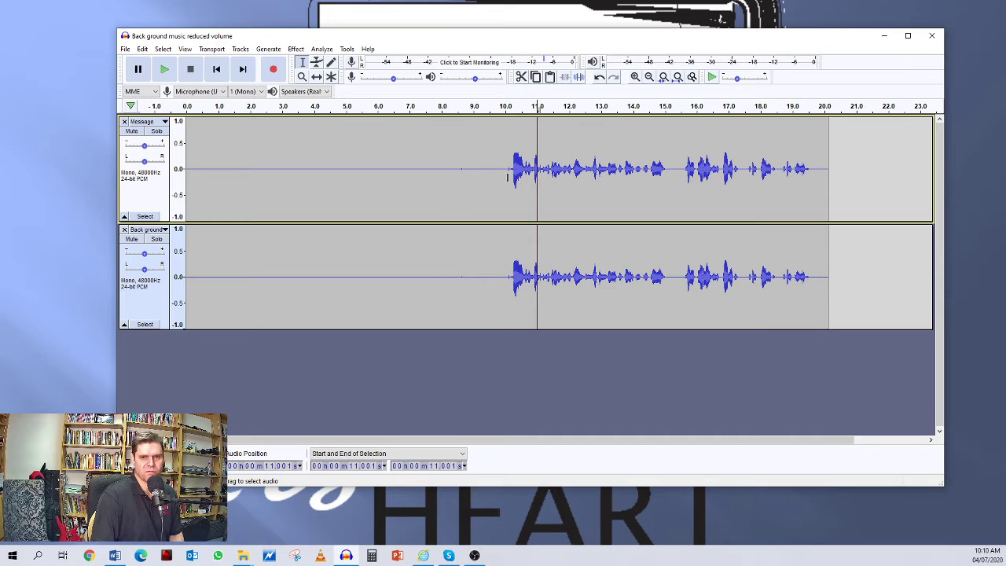
- Place the cursor at about 7.9 seconds in the Message track and play briefly from there
left_click(441, 185)
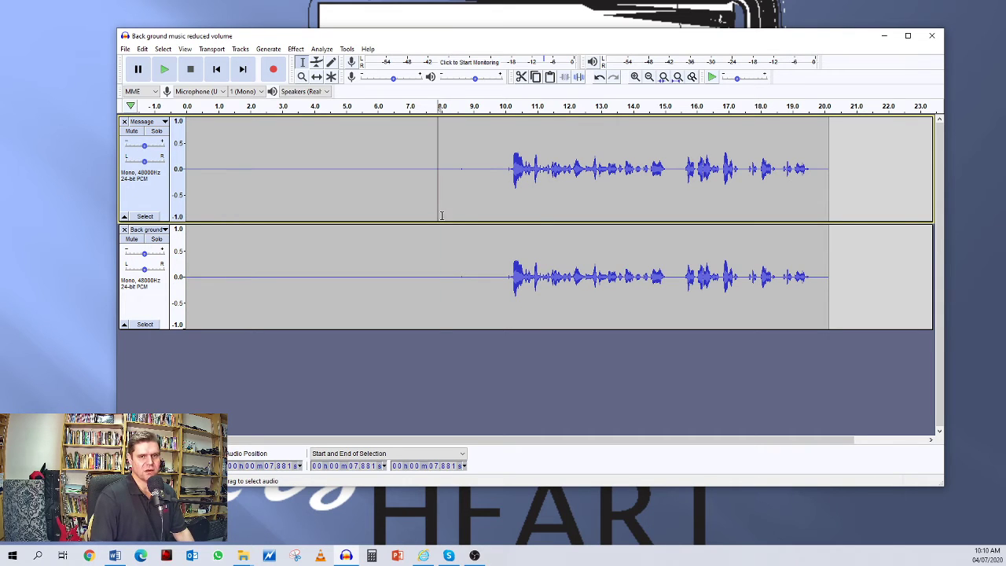
key("space")
key("space")
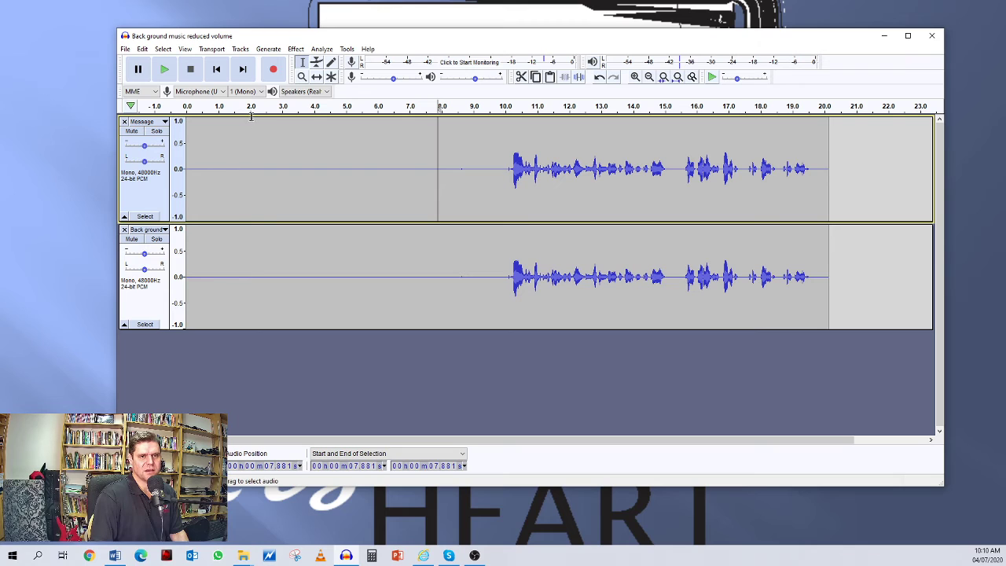
- Preview and delete the silence from 0 to about 2.36 seconds in the Back ground track only
left_click_drag(263, 288, 185, 284)
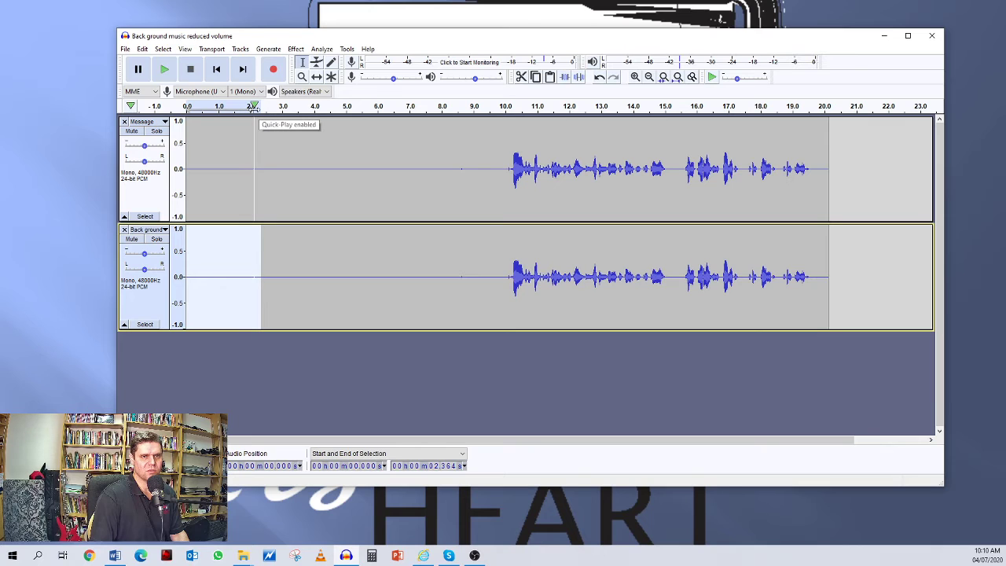
key("space")
key("space")
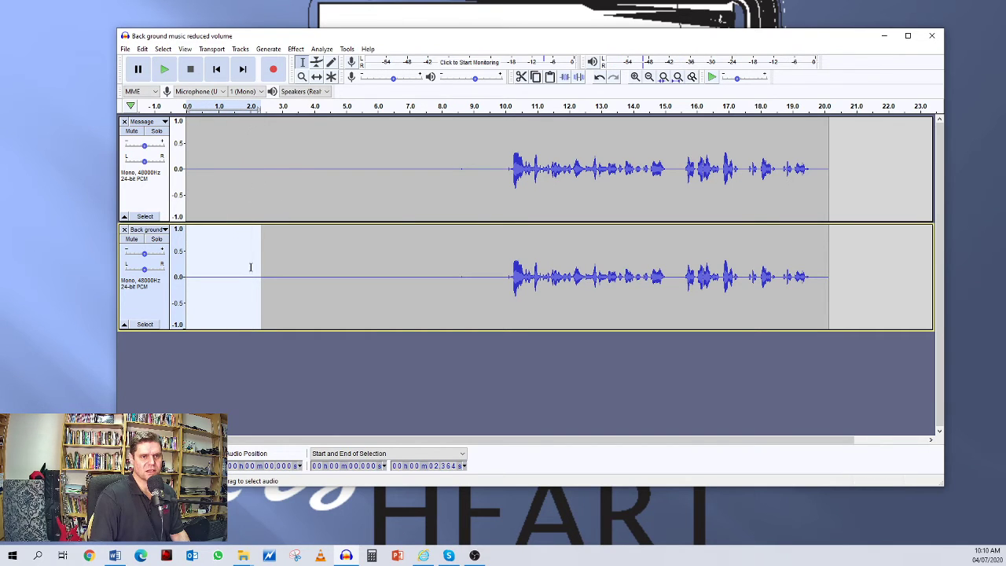
key("Delete")
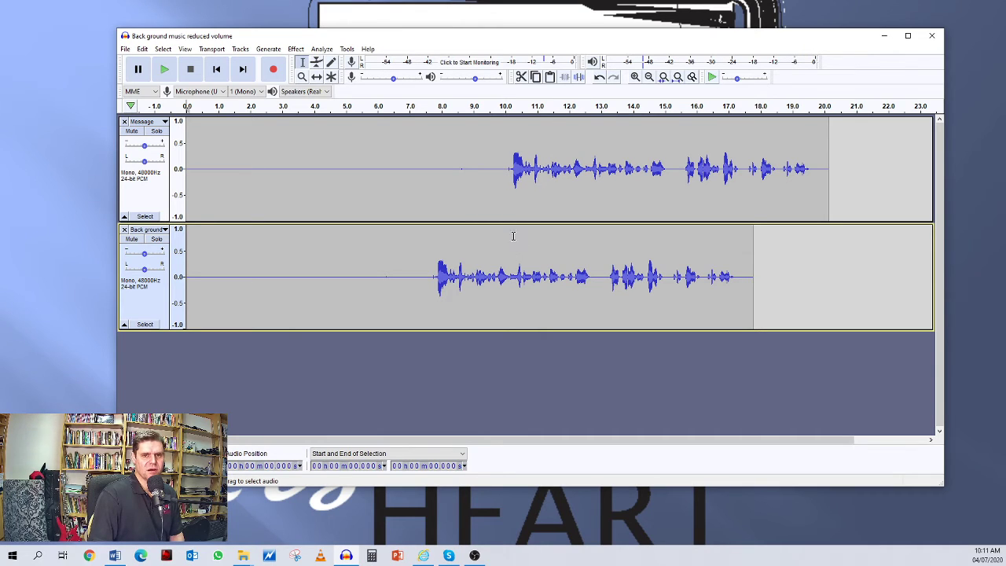
- Use the Envelope tool to fade the Back ground track from full volume at about 9.5 seconds to very low at about 10.8 seconds
left_click(316, 63)
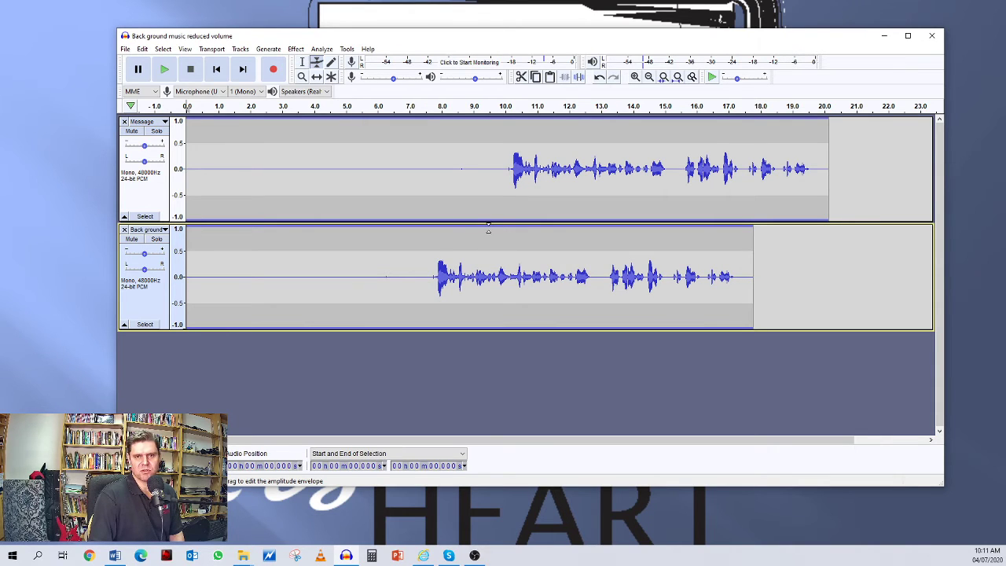
left_click(488, 227)
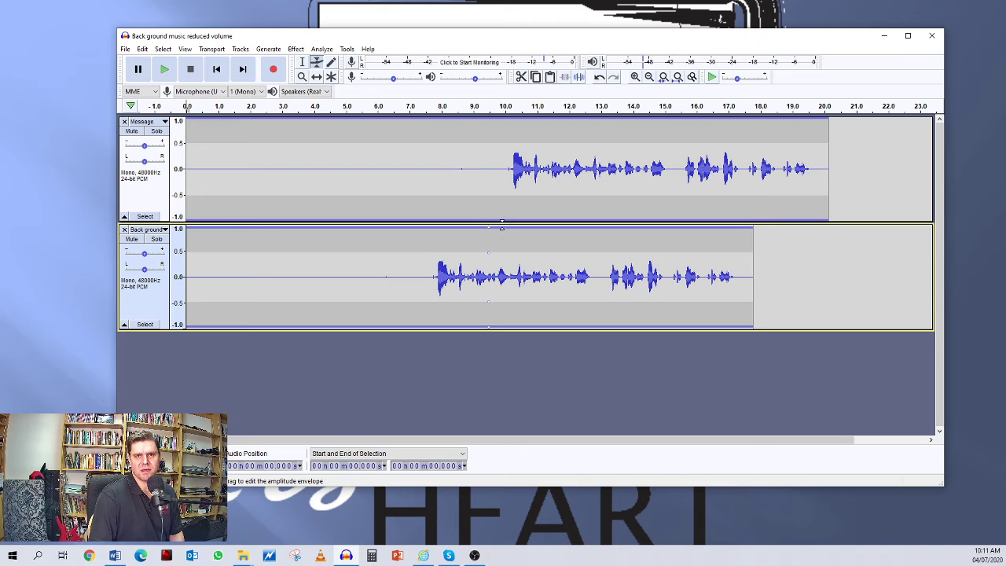
left_click(508, 228)
left_click_drag(507, 227, 530, 272)
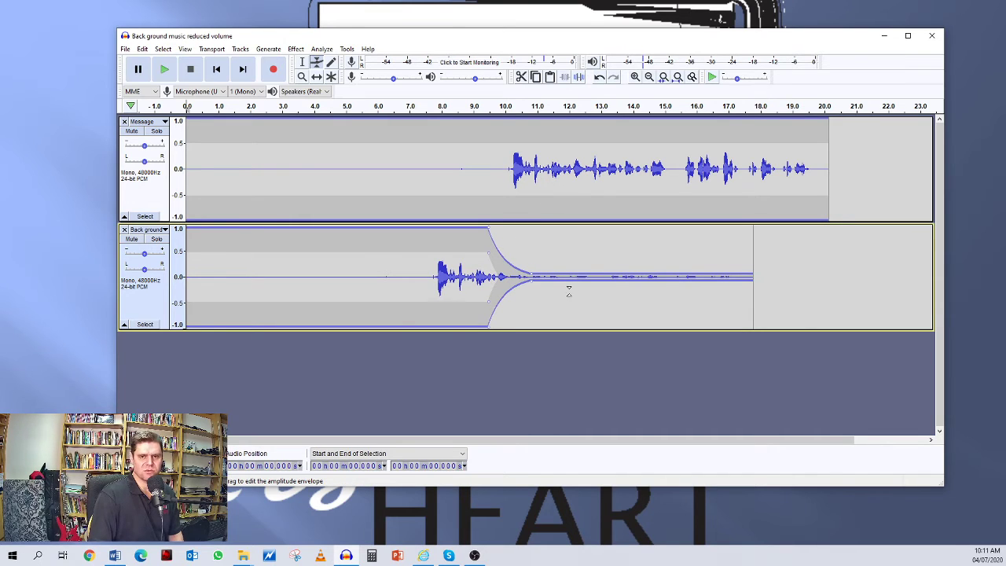
left_click_drag(532, 270, 510, 266)
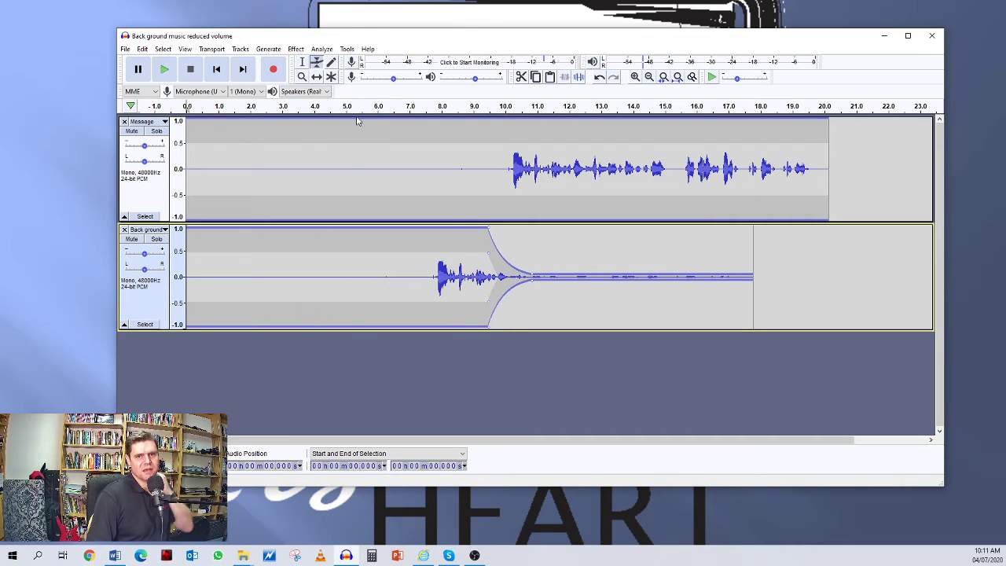
- Move the Back ground track slightly later with the Time Shift tool, starting it at about 0.1 seconds
left_click(301, 62)
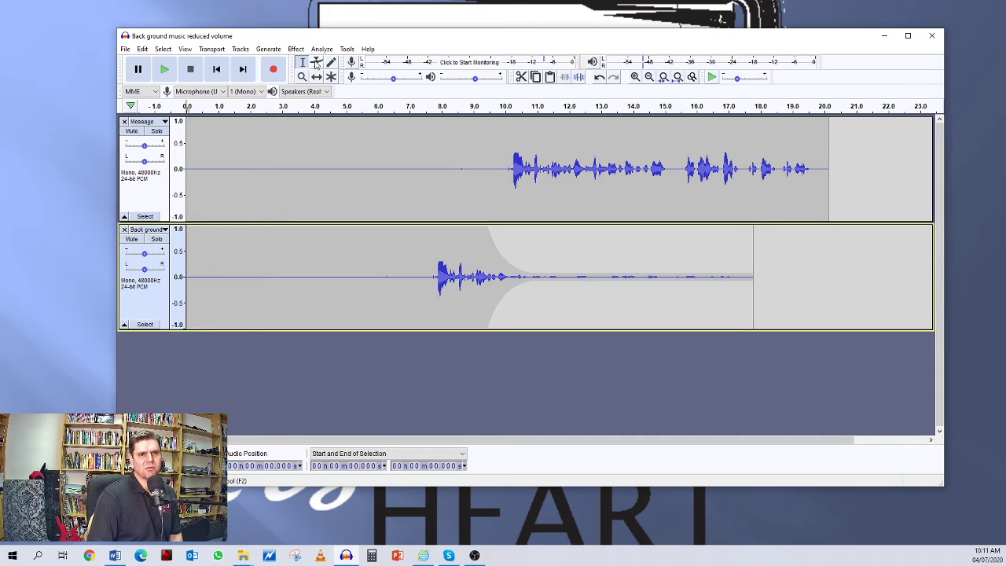
left_click(317, 76)
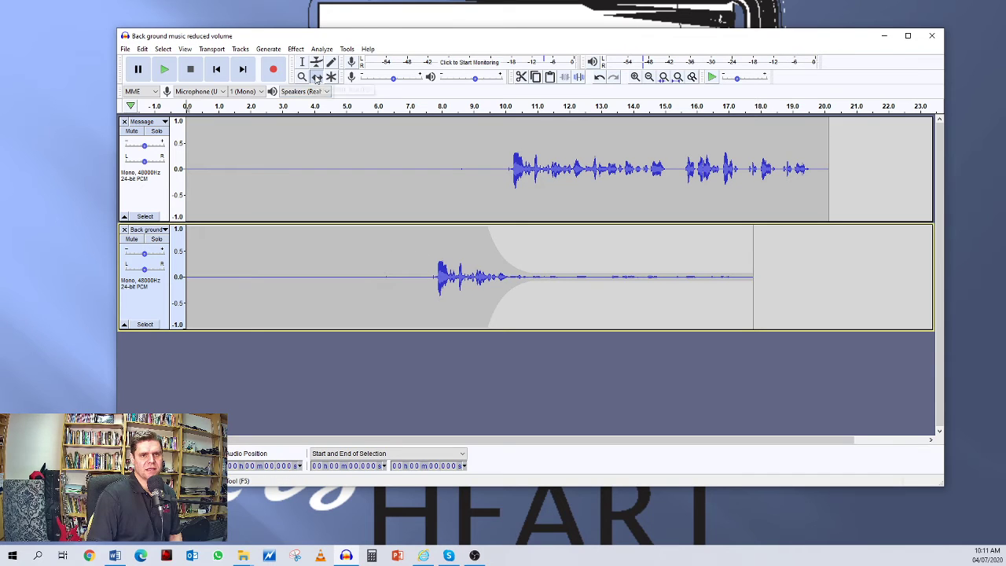
left_click_drag(400, 244, 369, 234)
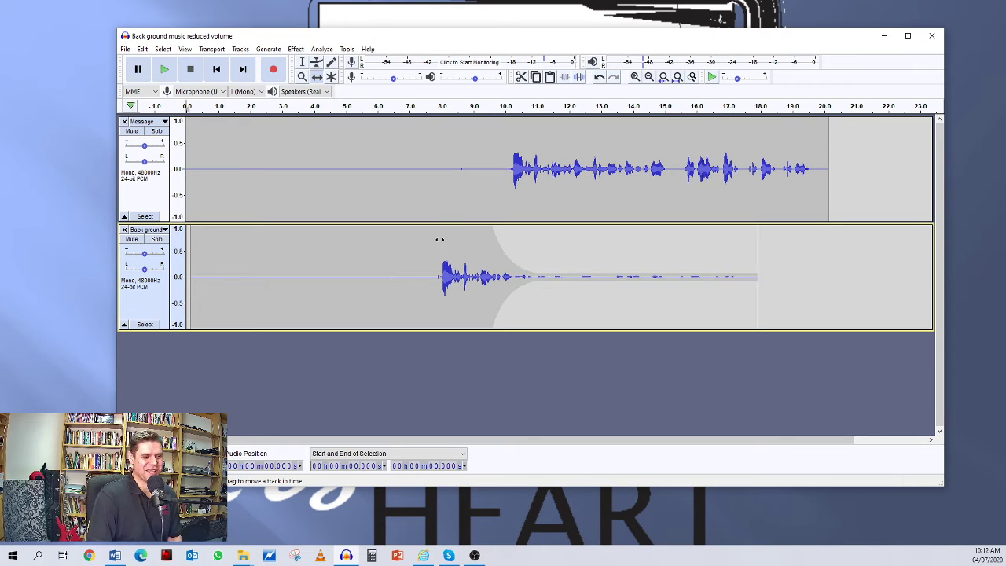
- Capture a Noise Reduction profile from the quiet section between 0 and about 9.72 seconds of the Message track
left_click(302, 62)
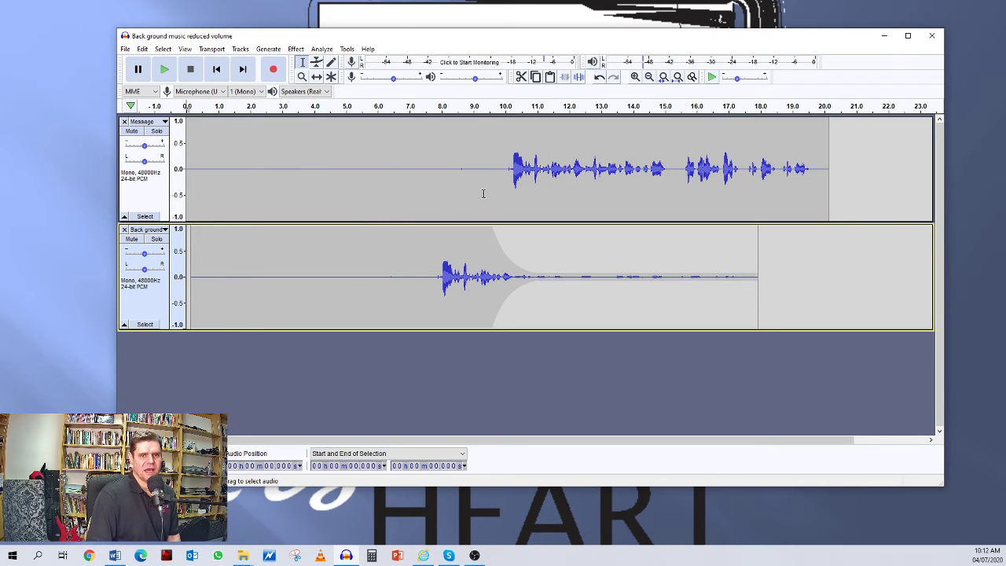
left_click_drag(487, 180, 182, 172)
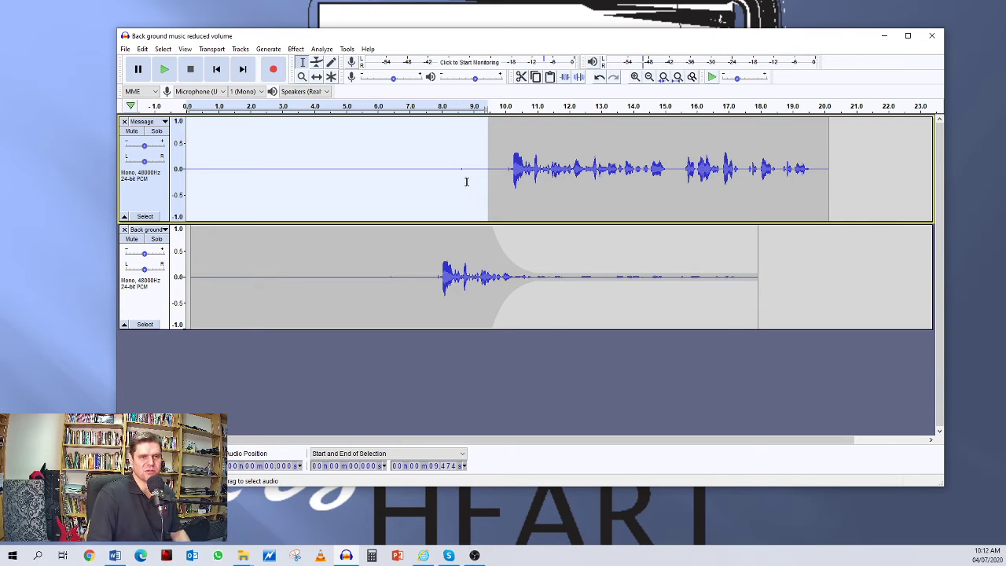
left_click_drag(495, 179, 186, 169)
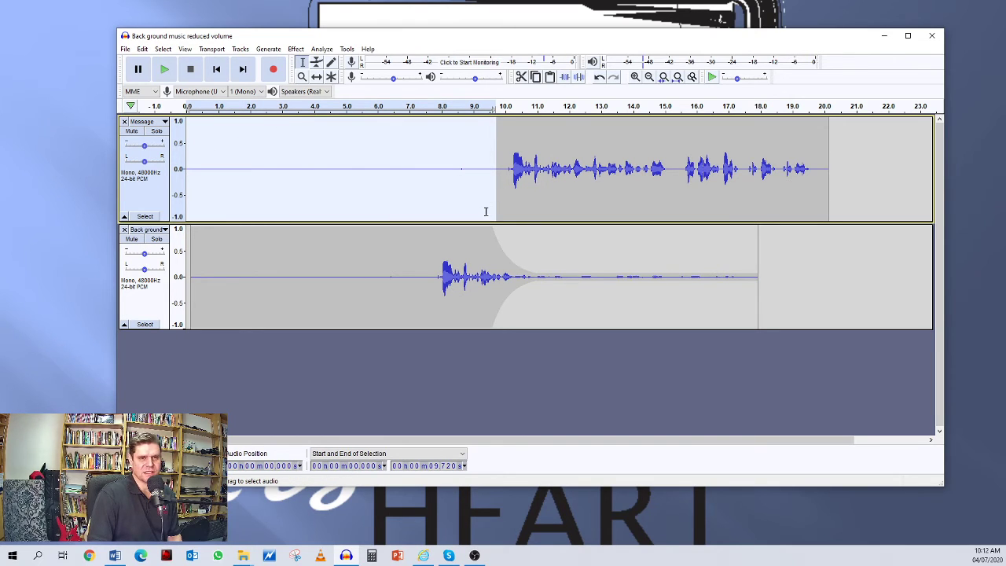
left_click(295, 50)
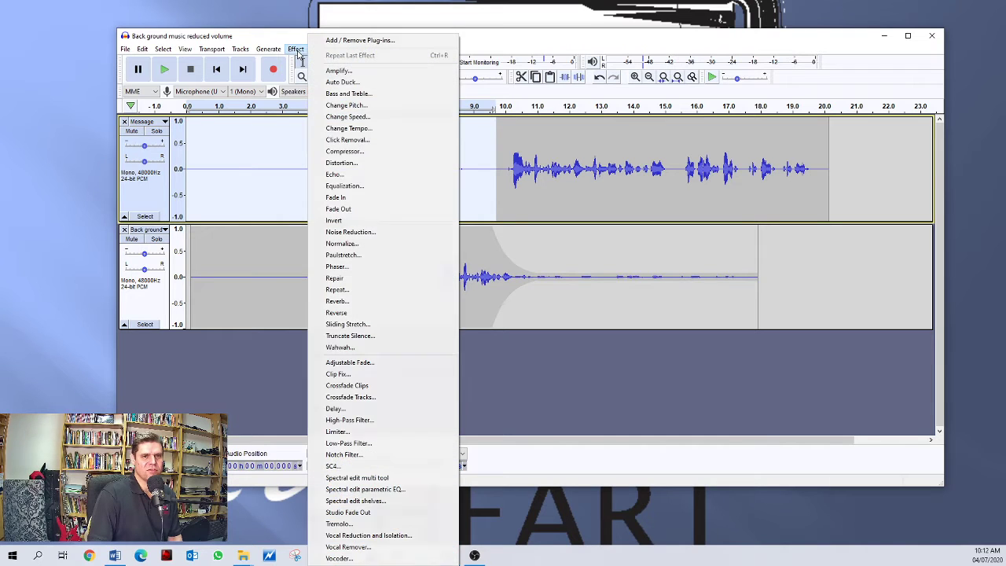
left_click(380, 234)
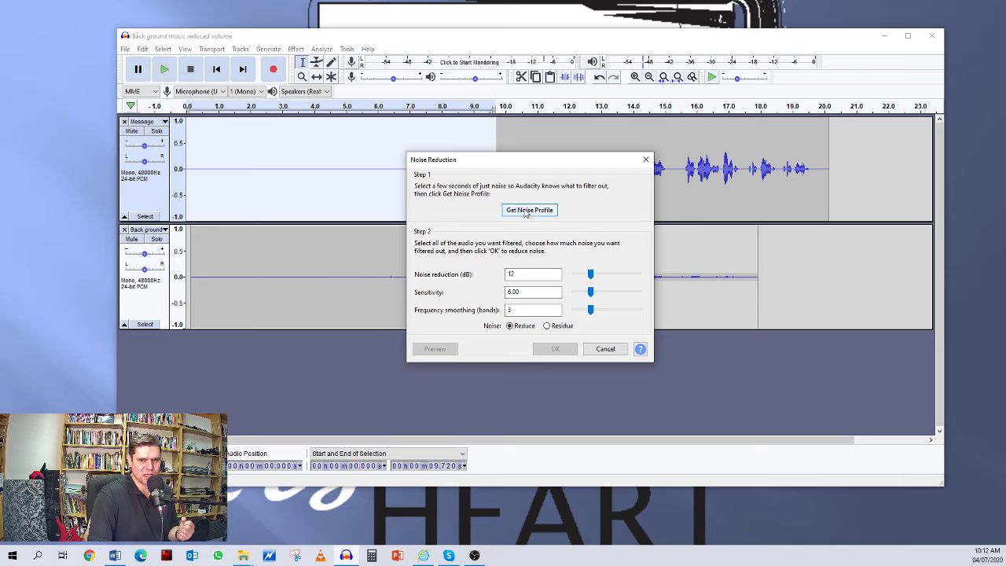
left_click(526, 212)
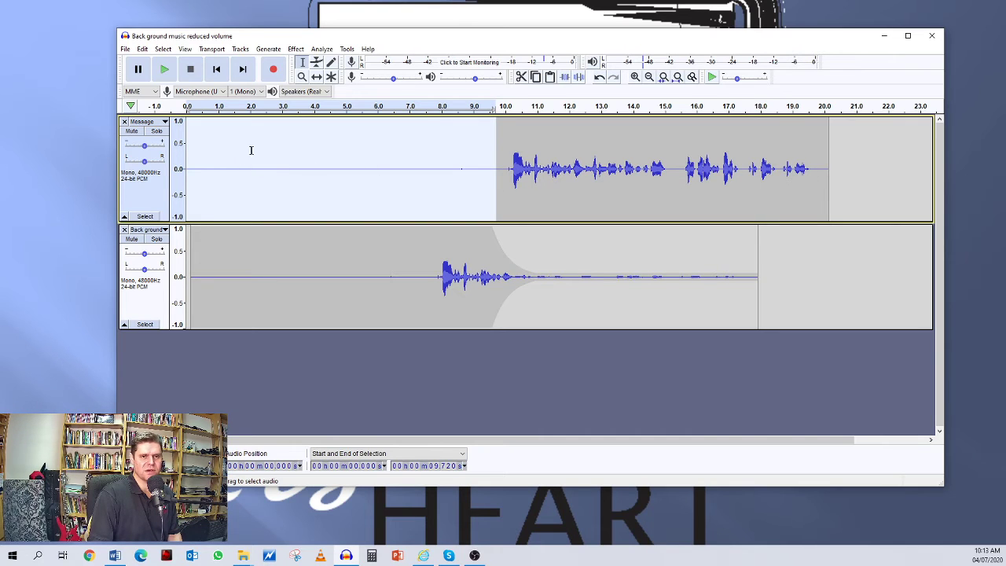
- Apply Noise Reduction to the whole Message track with 12 dB reduction, sensitivity 6.00 and 3 frequency smoothing bands
left_click(154, 193)
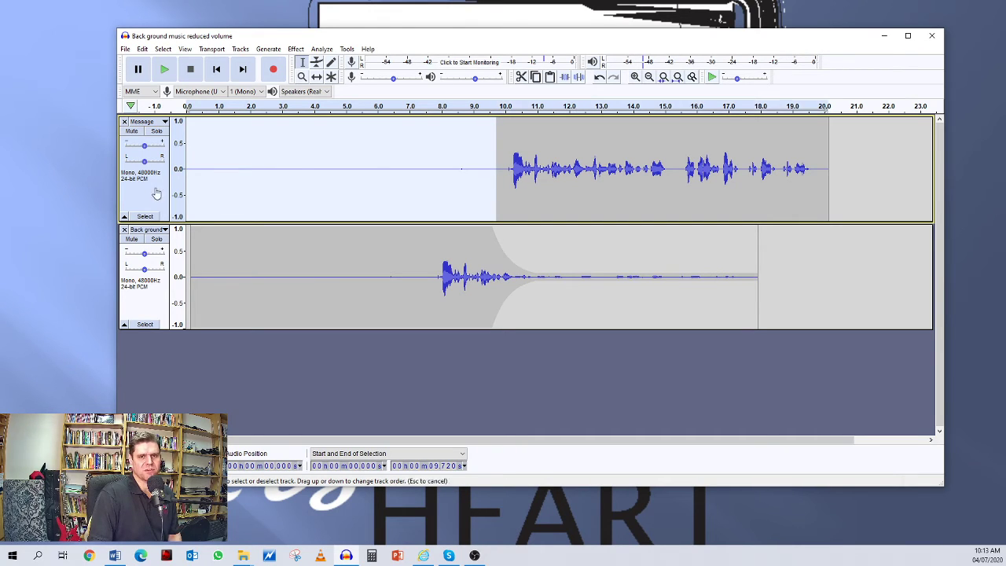
left_click(297, 50)
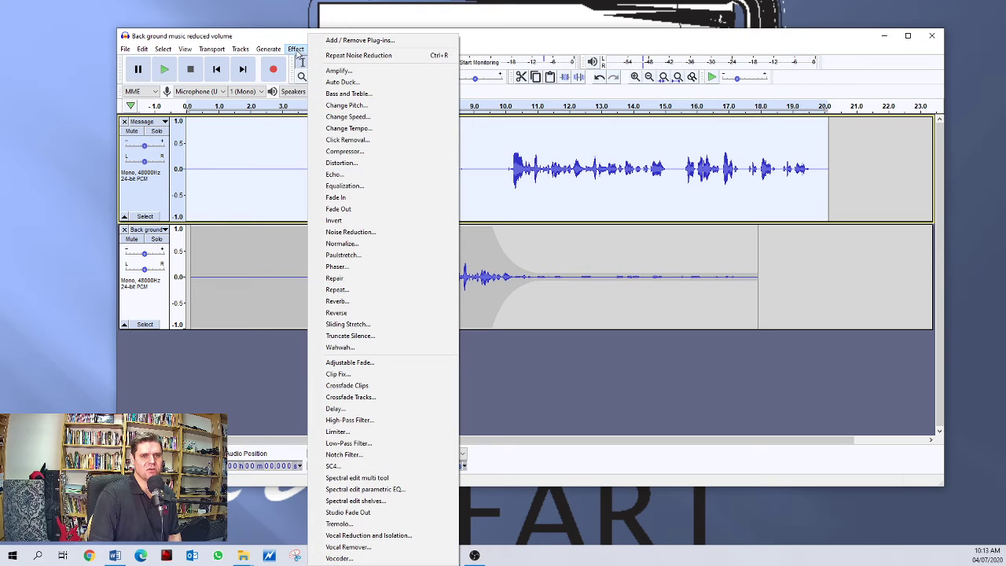
left_click(358, 232)
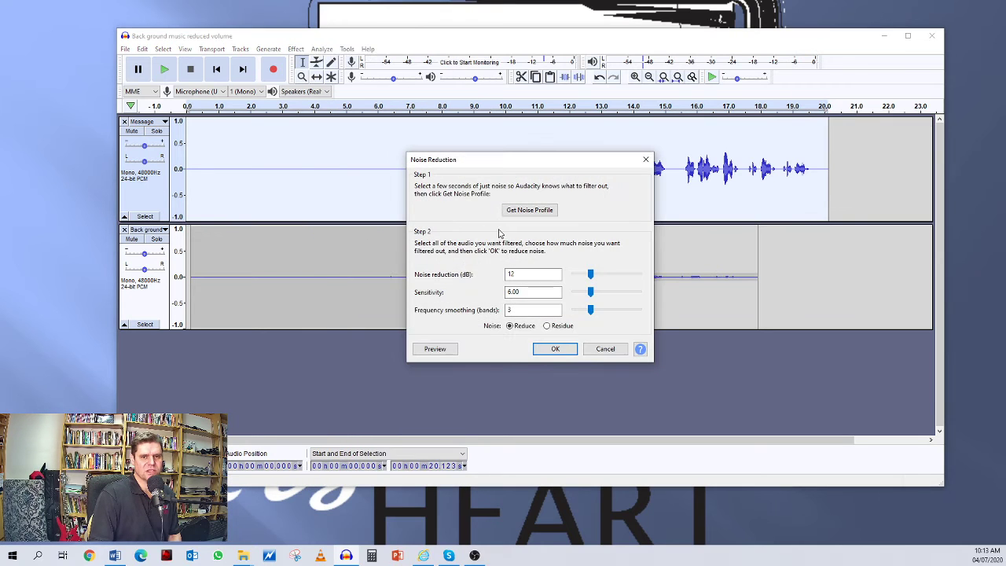
left_click(557, 350)
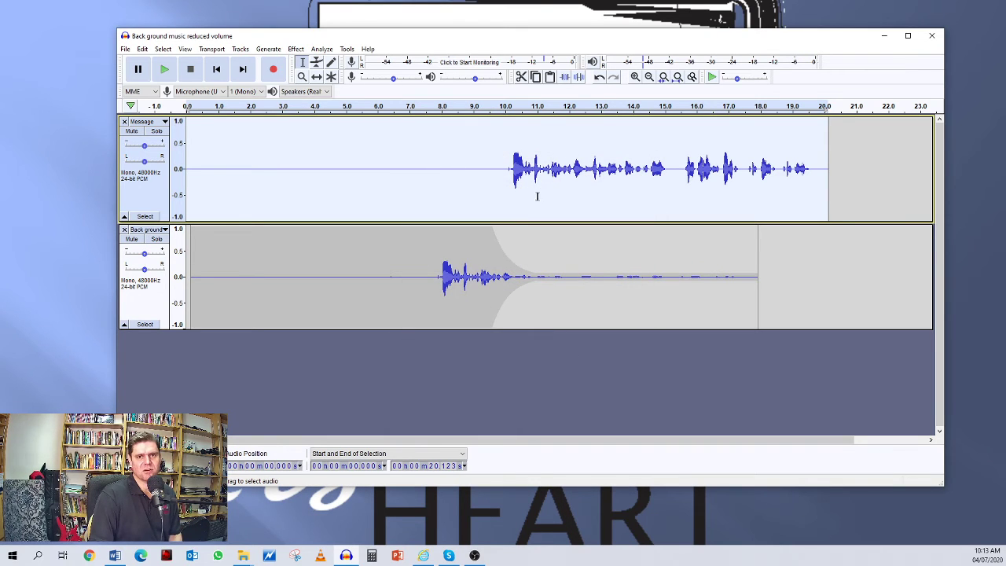
- Capture a new noise profile from the first 9.69 seconds of the already filtered Message track
left_click(487, 193)
left_click_drag(494, 186, 179, 190)
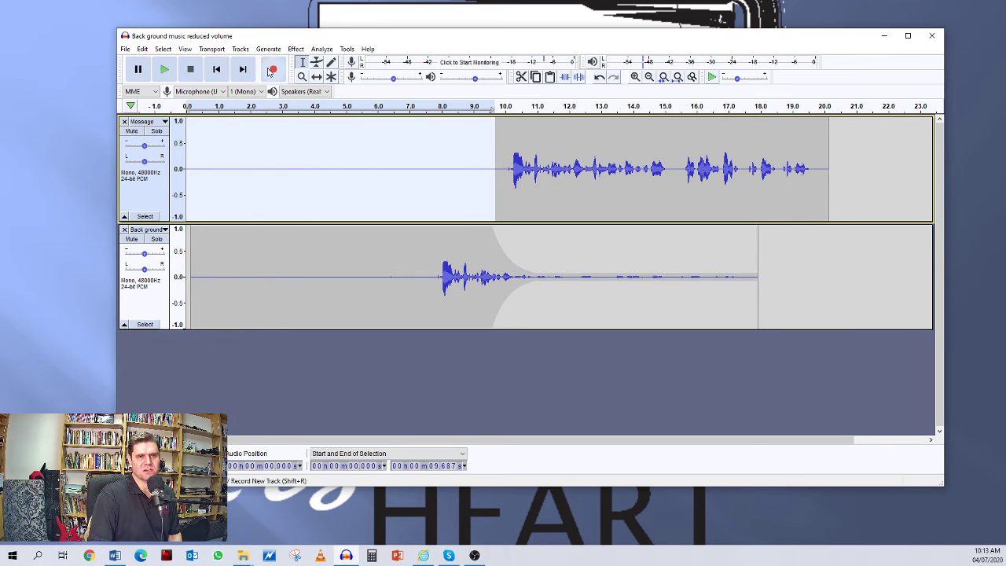
left_click(296, 49)
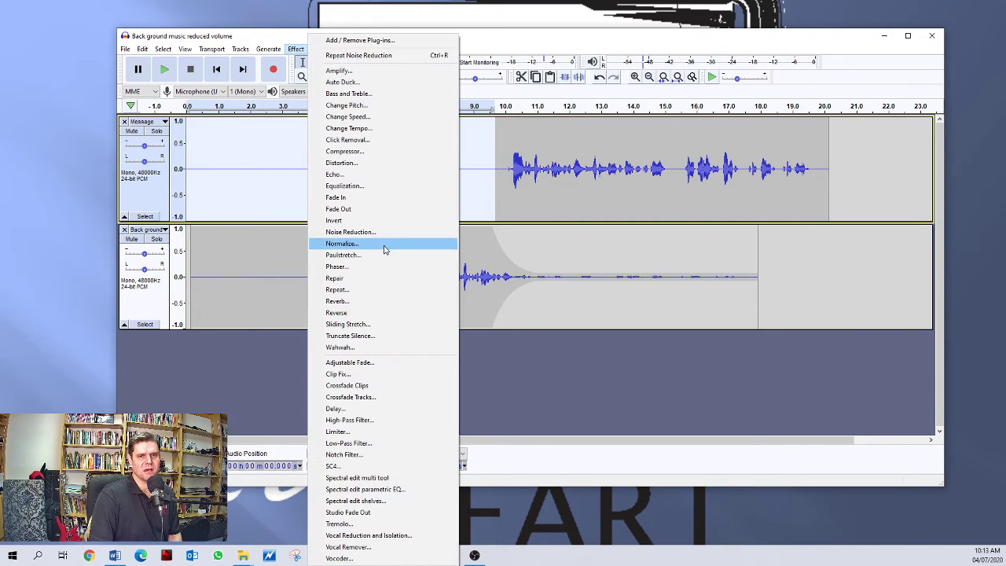
left_click(367, 232)
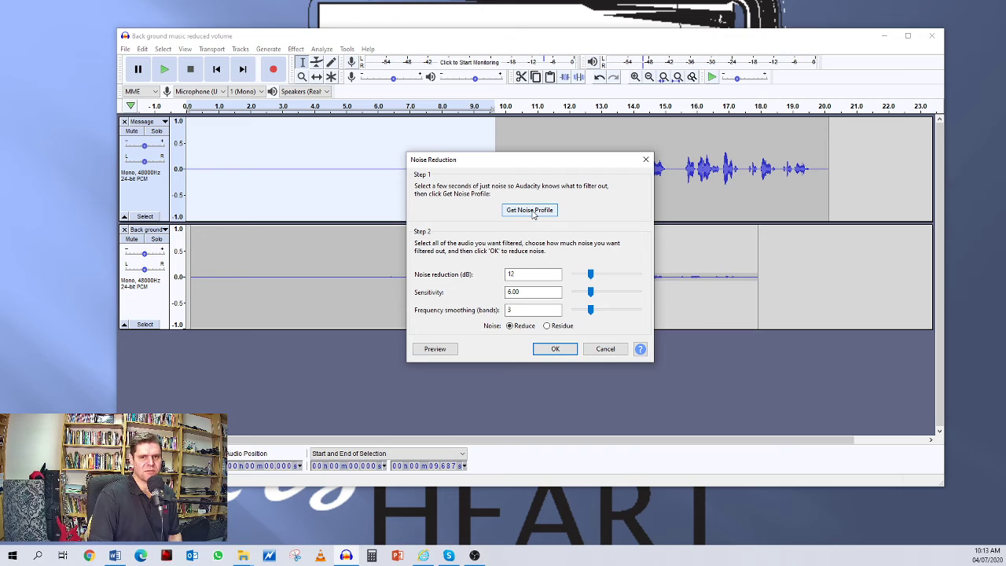
left_click(530, 211)
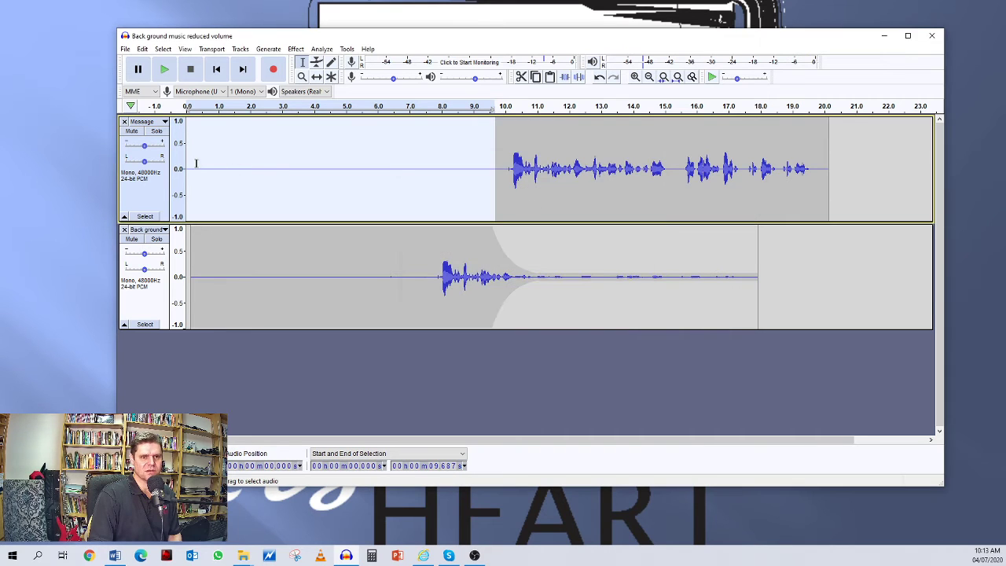
- Run Noise Reduction a second time on the whole Message track, keeping the 12 dB, 6.00 and 3-band settings
left_click(144, 217)
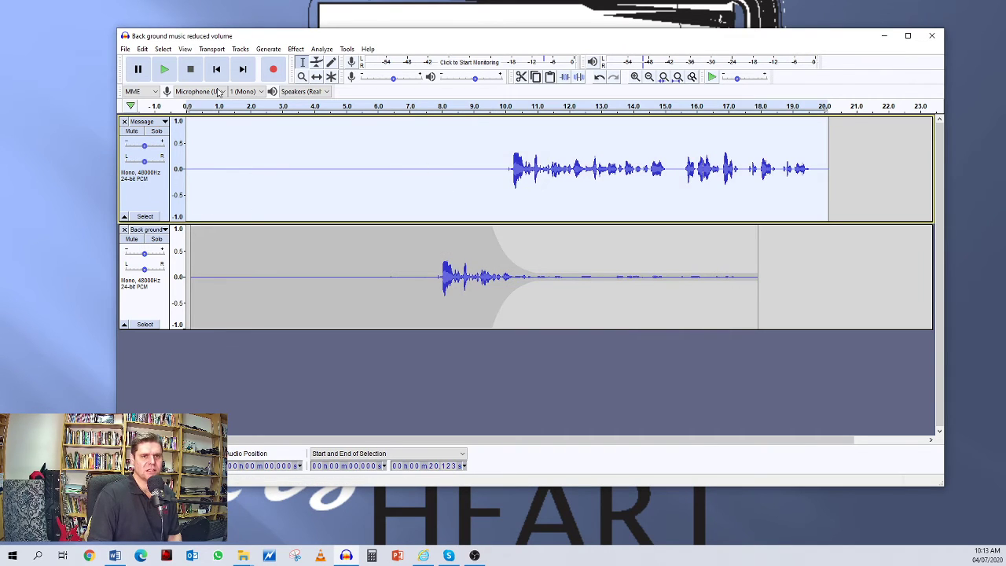
left_click(295, 52)
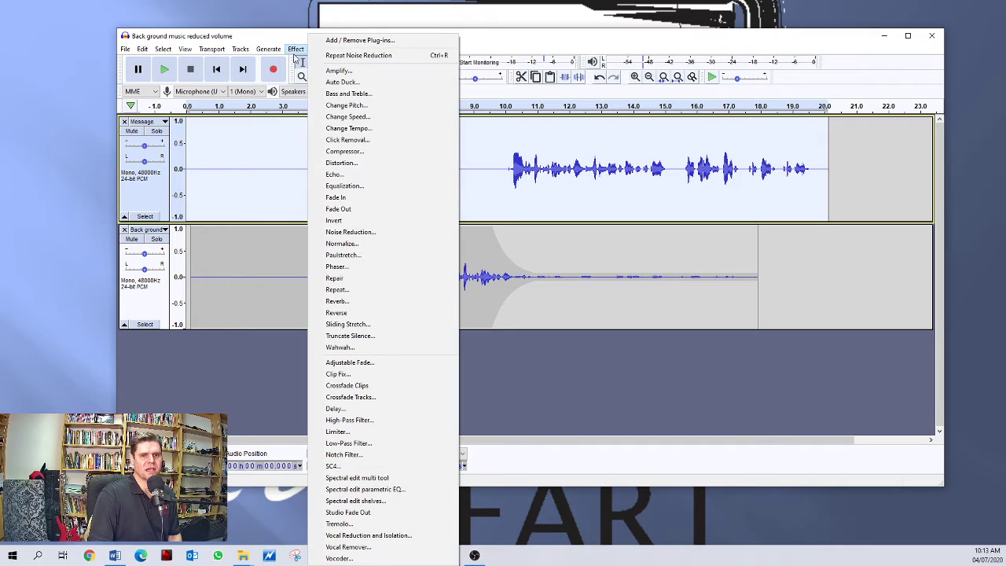
left_click(386, 235)
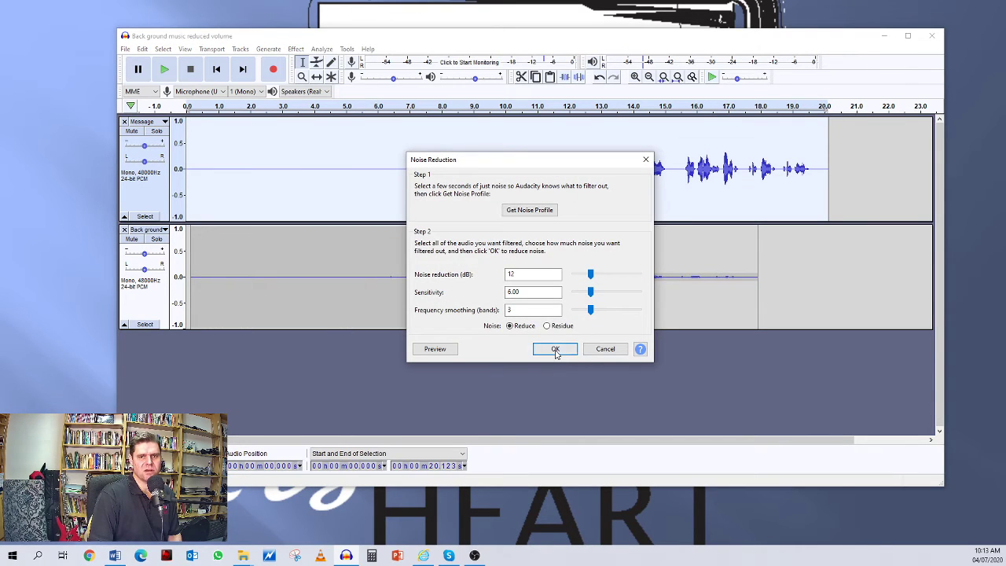
left_click(554, 347)
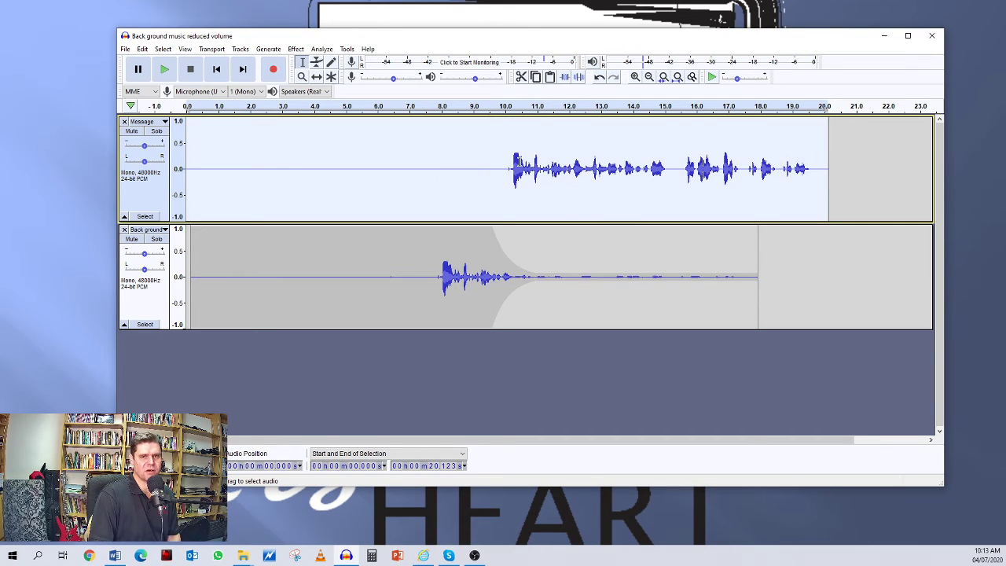
- Practise placing the cursor and selecting audio across the Message track, ending with the entire track selected
left_click(502, 177)
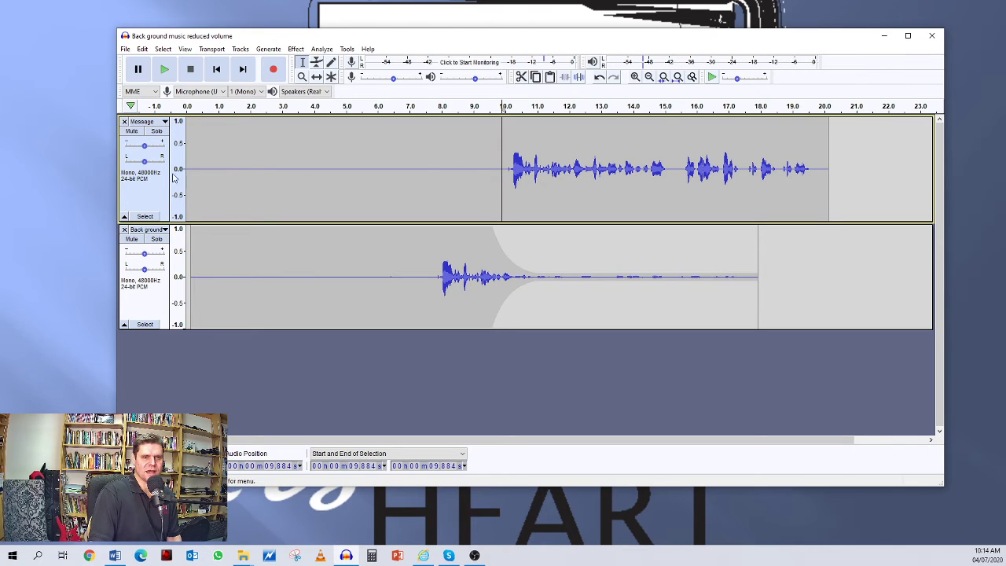
left_click(287, 192)
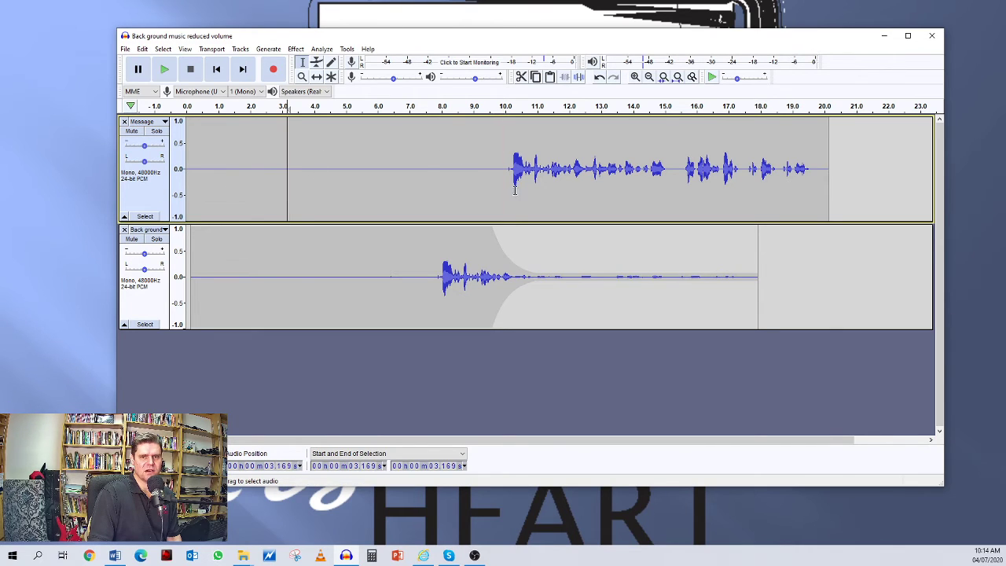
left_click_drag(837, 190, 99, 194)
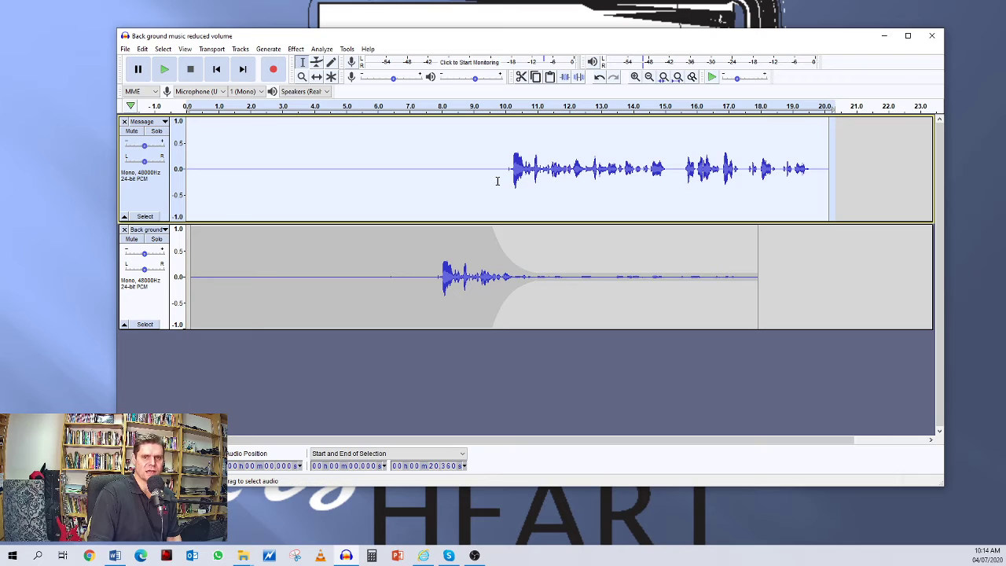
left_click(537, 192)
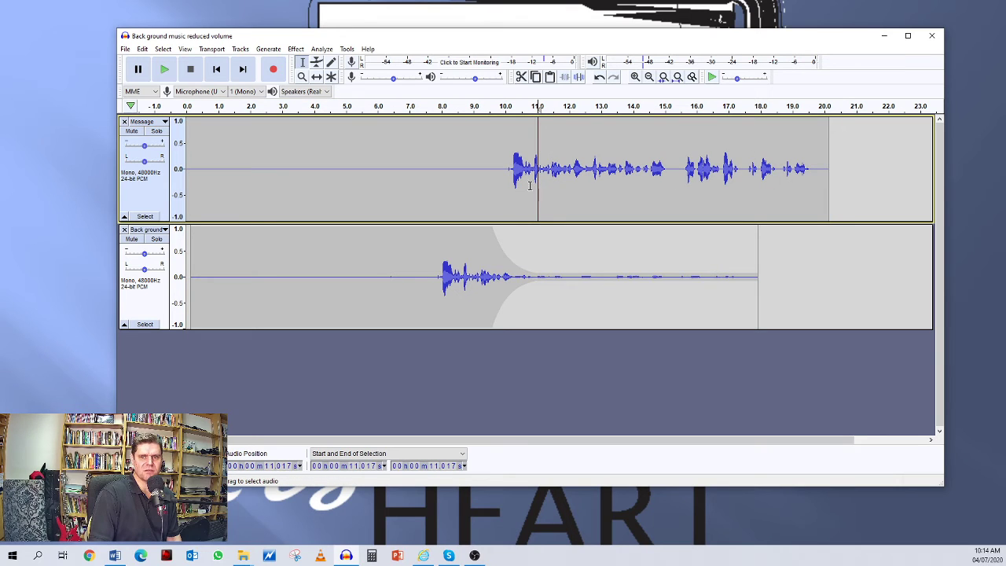
left_click(155, 194)
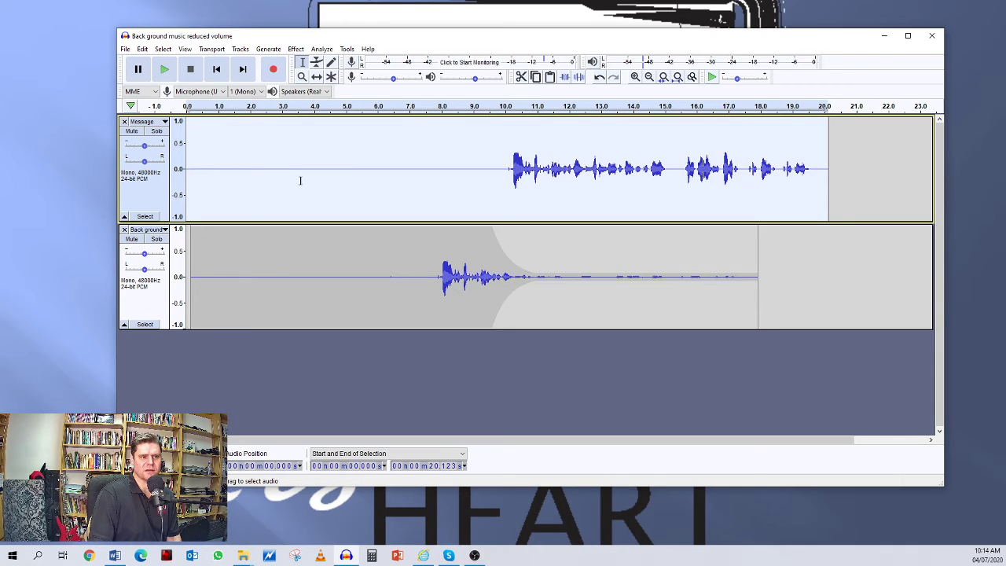
- Normalize the whole Message track to a peak amplitude of -1.0 dB, with DC offset removal on
left_click(296, 50)
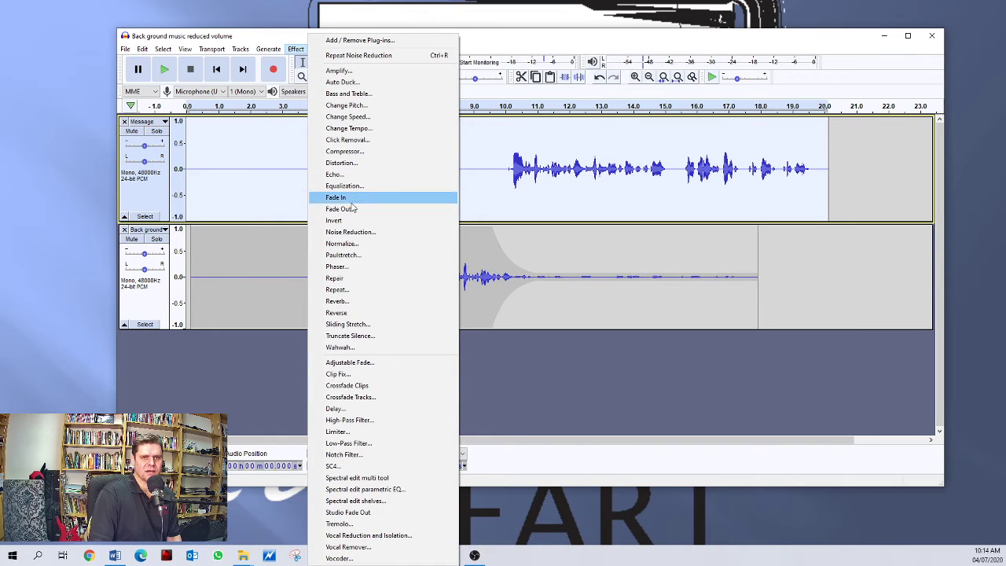
left_click(360, 243)
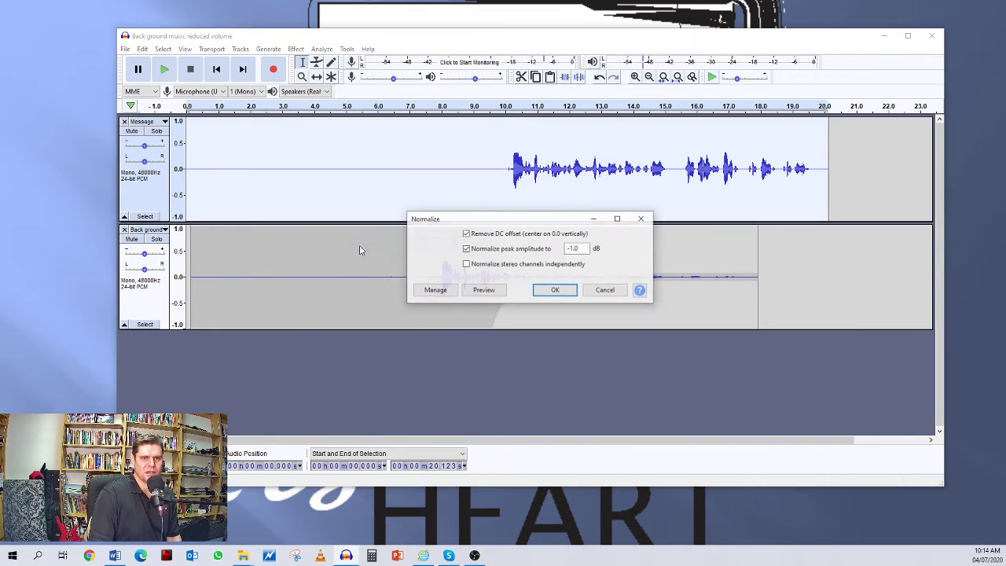
left_click_drag(514, 220, 346, 144)
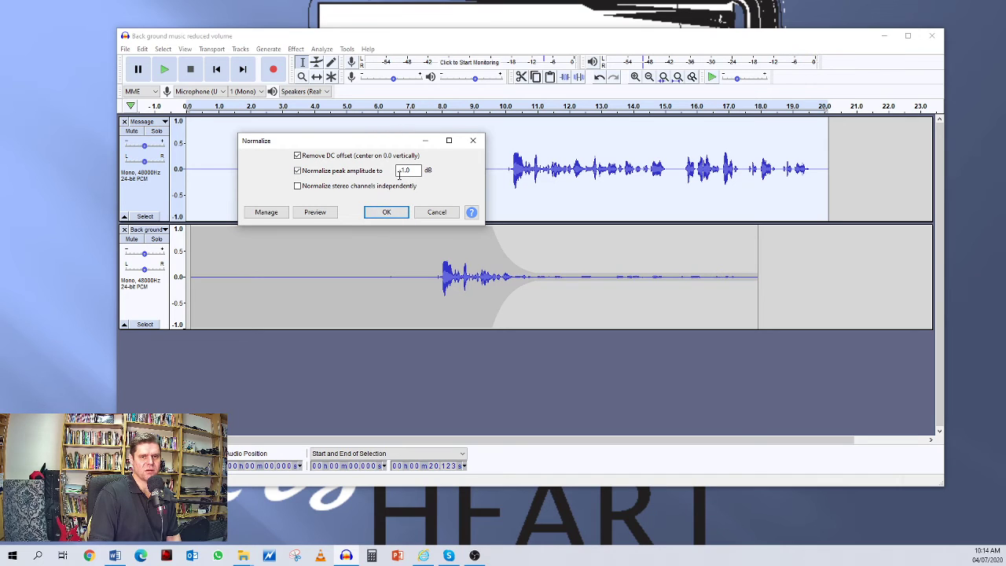
left_click(386, 213)
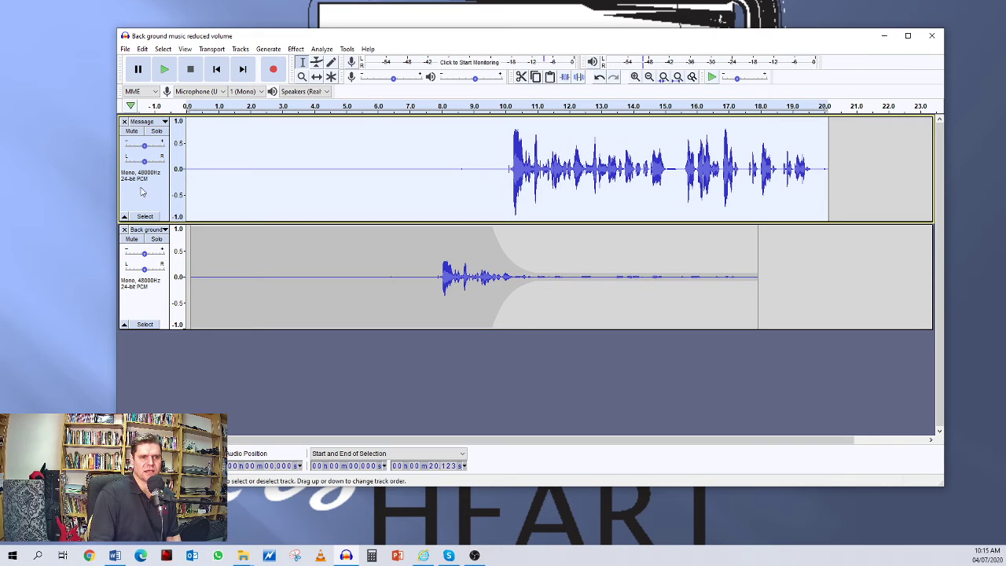
- Select the quiet opening of the Message track, from near the start to about 9.64 seconds
left_click(230, 258)
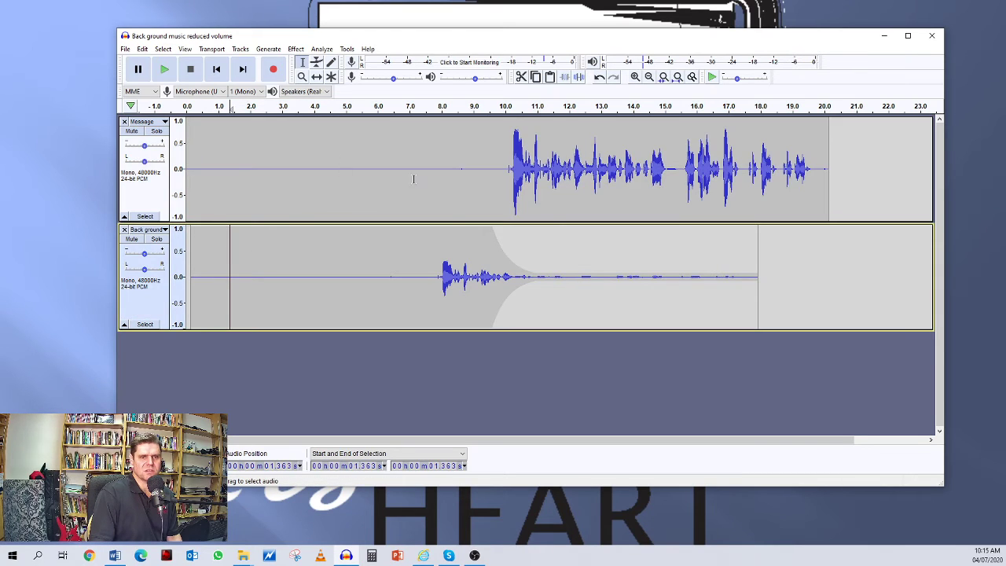
left_click_drag(482, 186, 208, 181)
left_click_drag(494, 181, 190, 177)
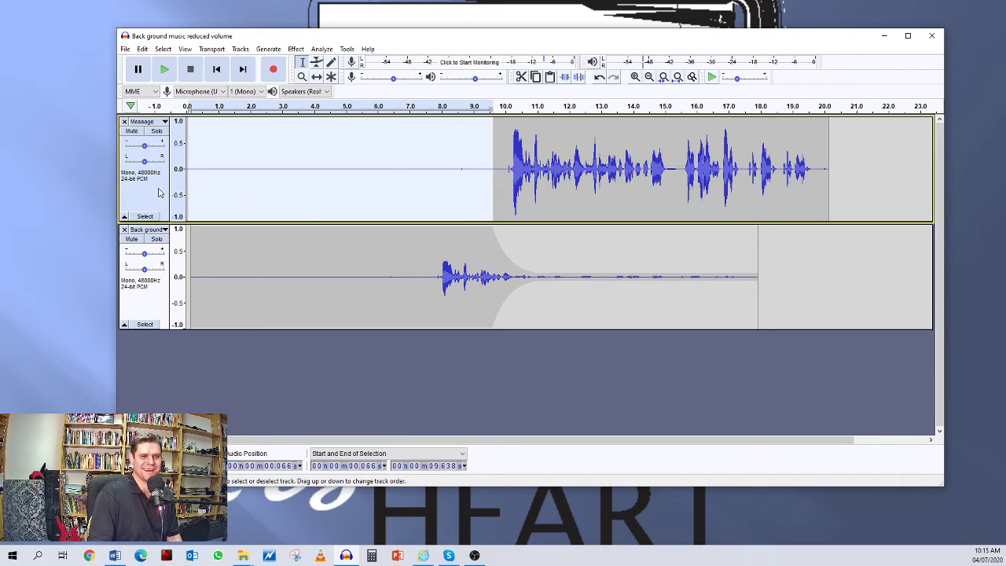
- Apply Equalization with the Bass Boost curve to the whole Message track
left_click(156, 191)
left_click(296, 48)
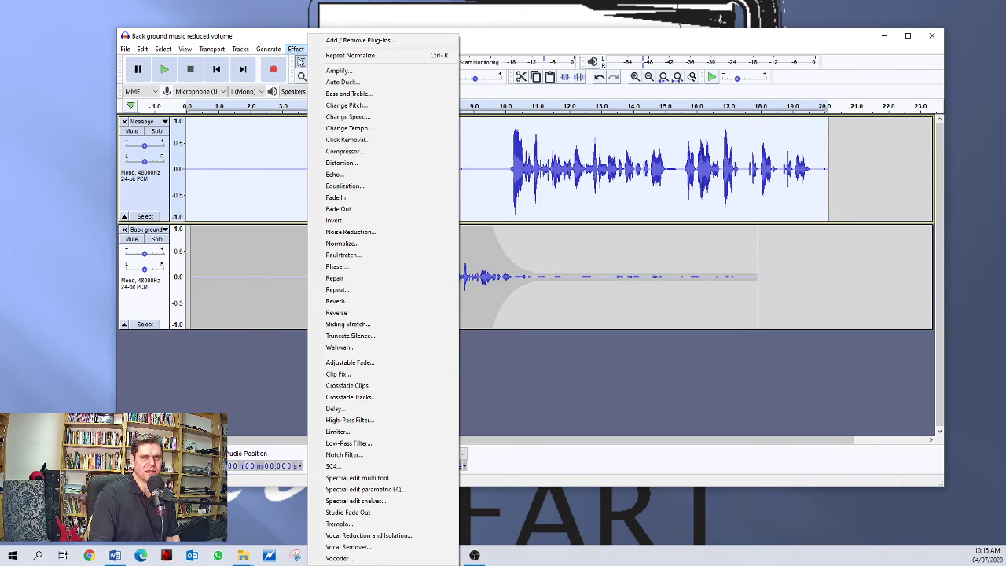
left_click(349, 188)
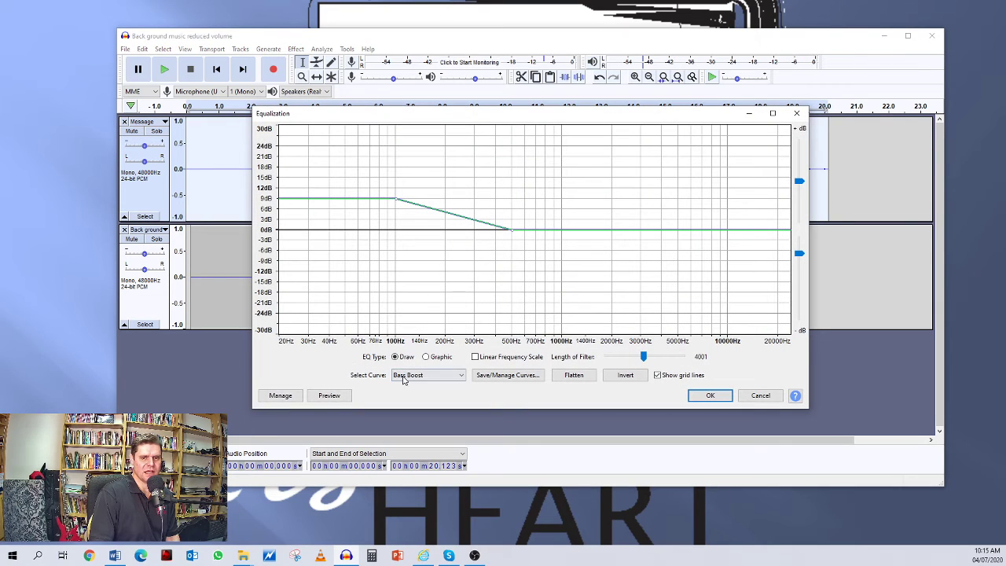
left_click_drag(406, 117, 284, 74)
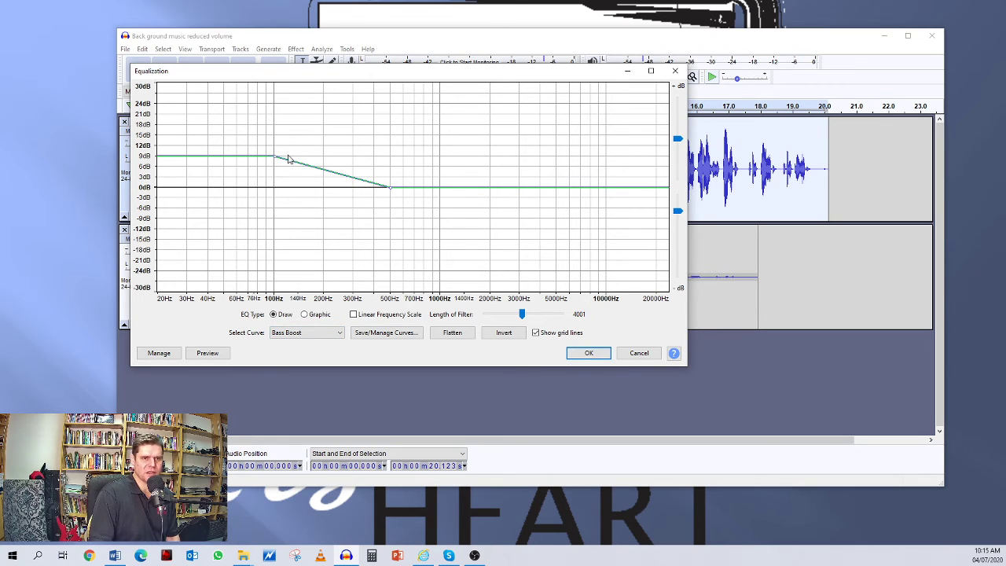
left_click_drag(274, 159, 237, 162)
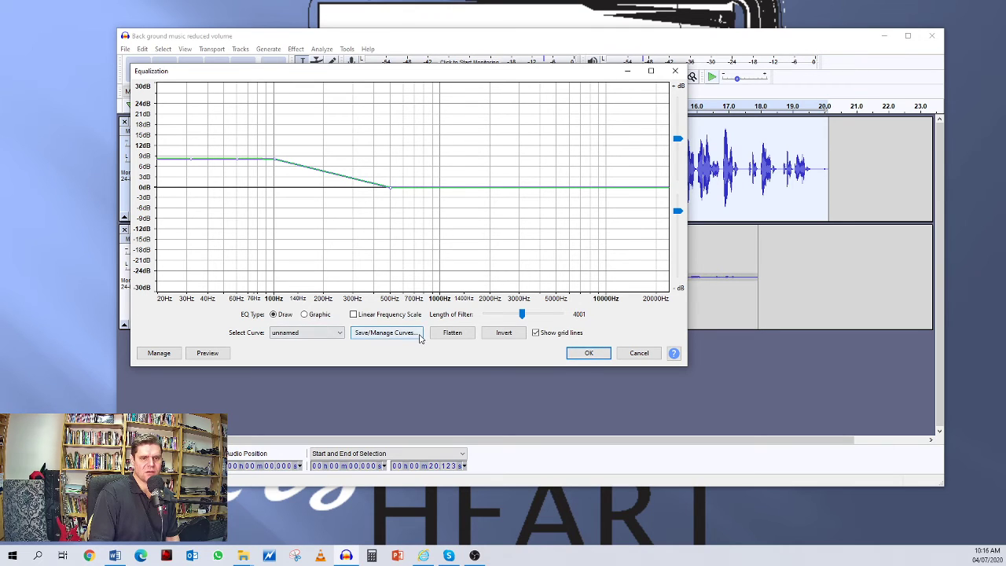
left_click(341, 333)
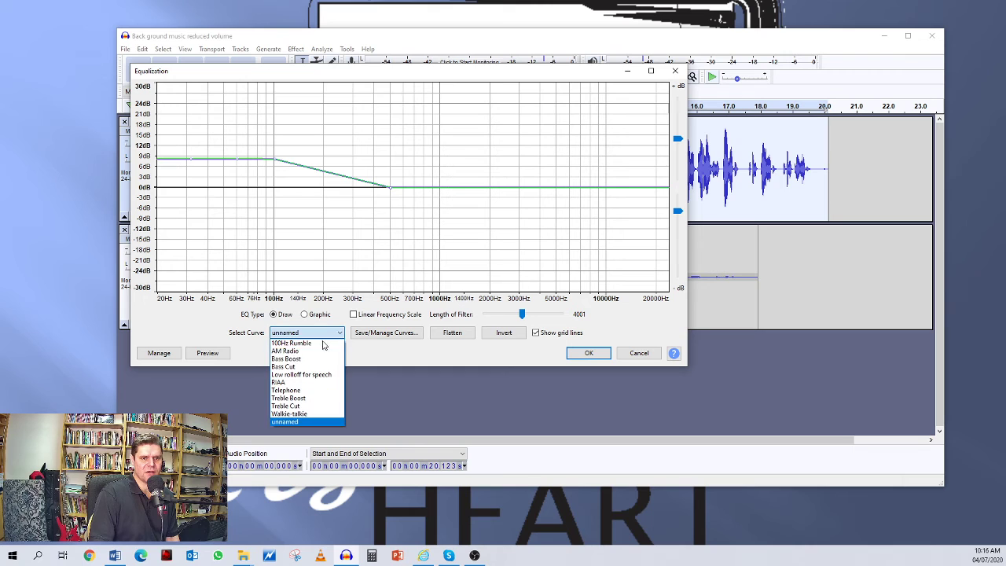
left_click(306, 361)
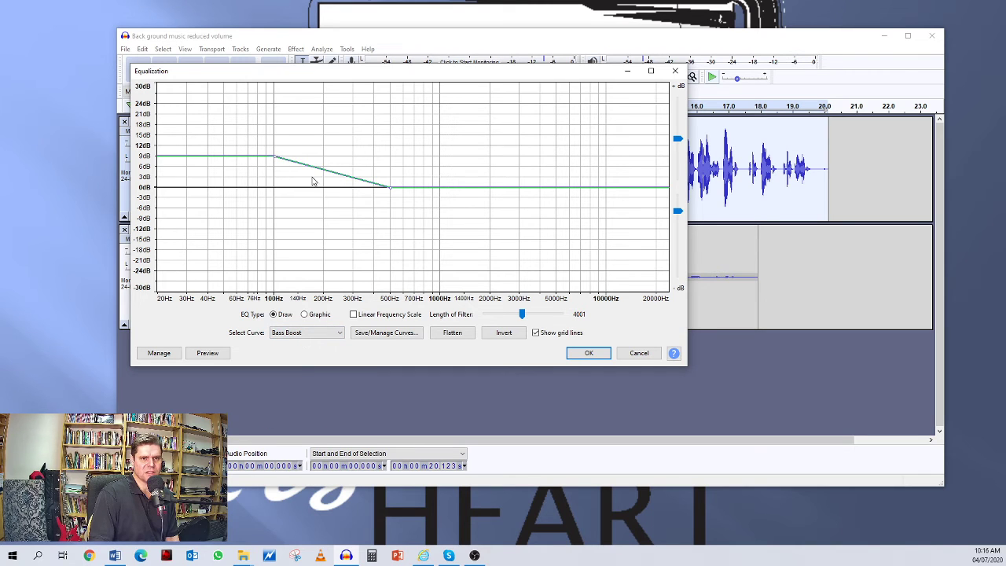
left_click(589, 353)
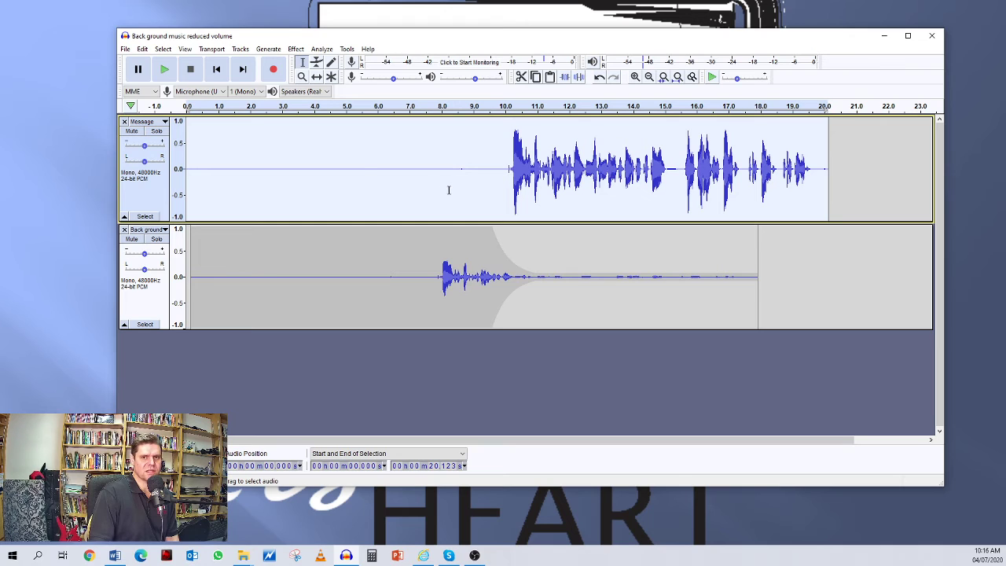
- Apply a second Equalization to the Message track using the Treble Boost curve
left_click(296, 49)
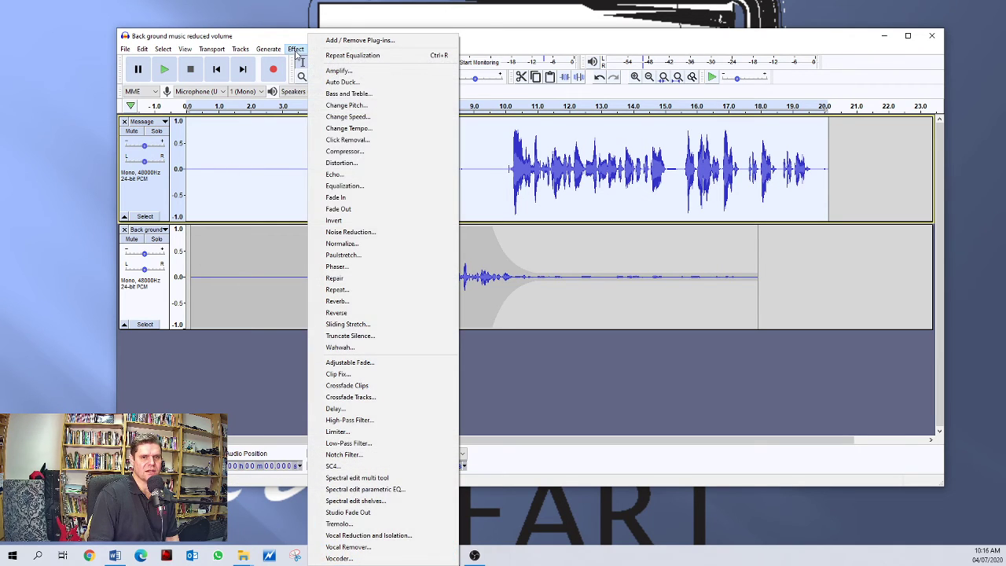
left_click(350, 191)
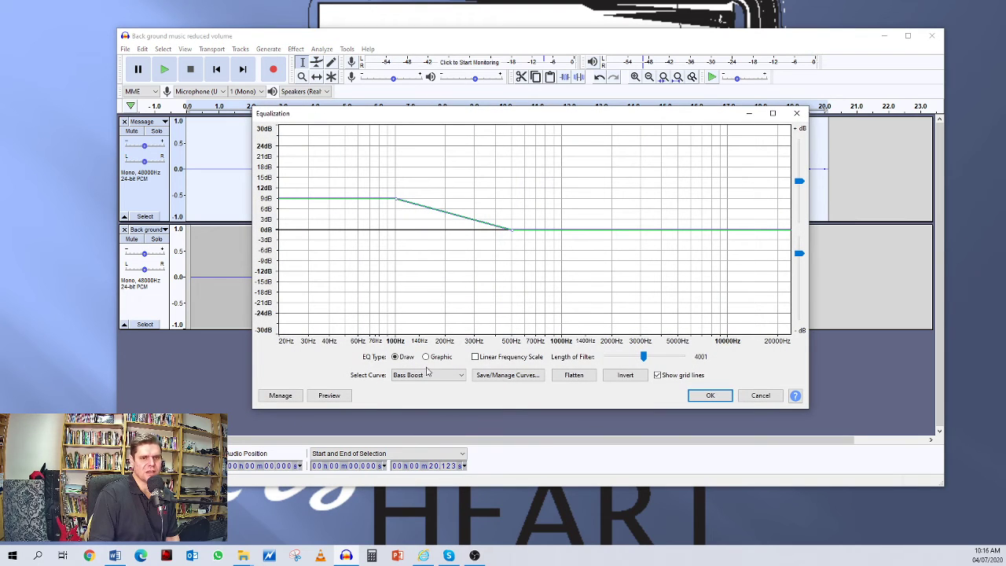
left_click(461, 376)
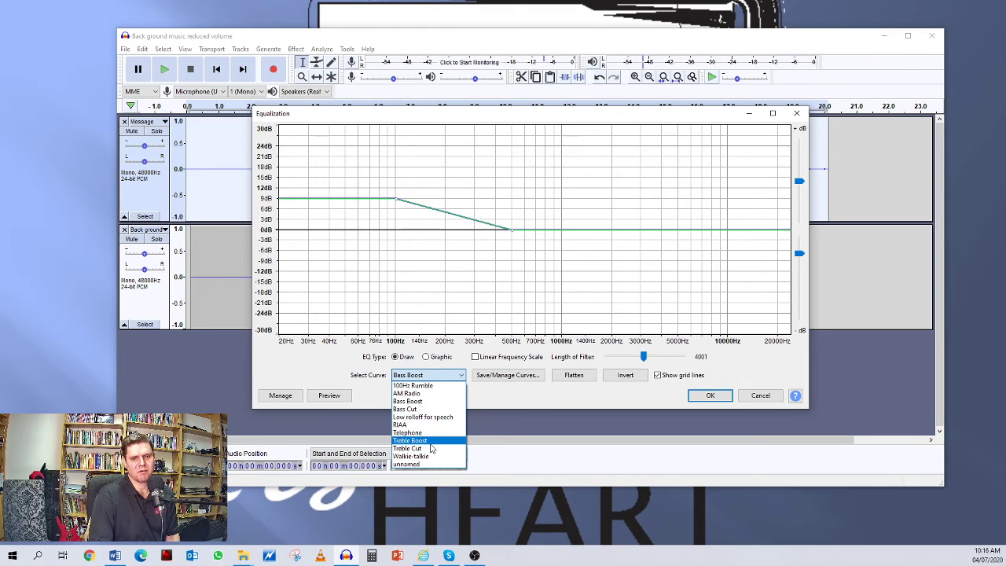
left_click(430, 443)
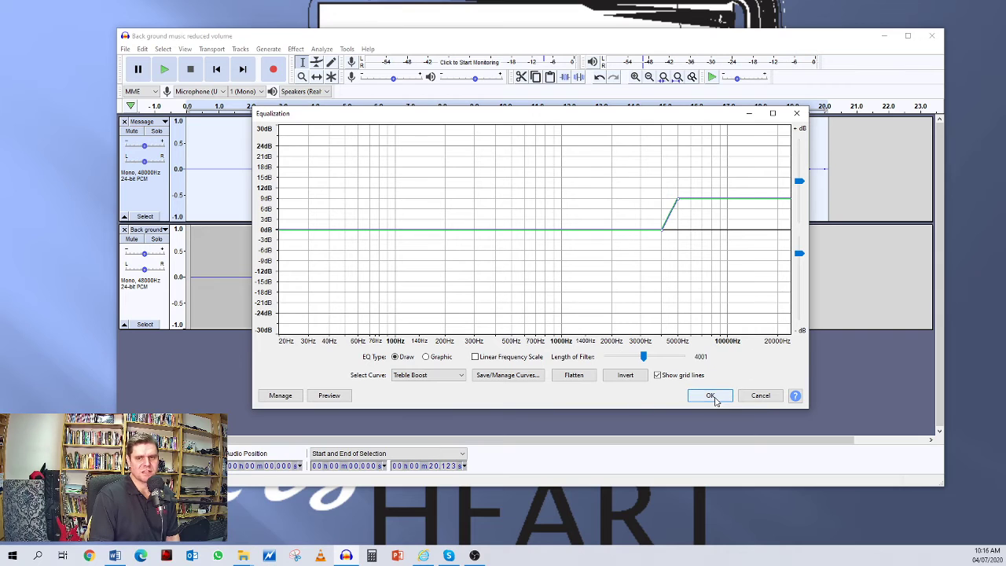
left_click(711, 396)
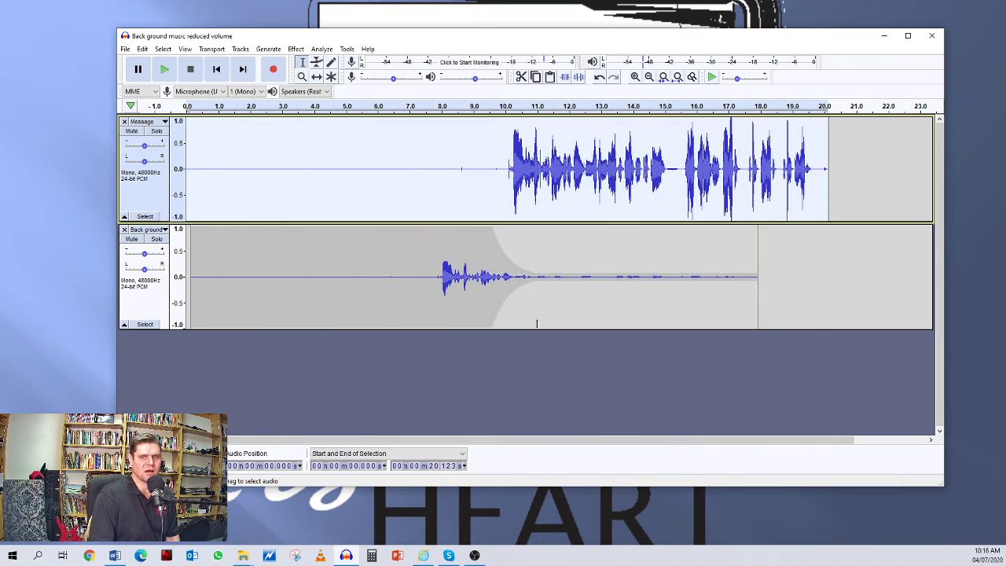
- Mark the quiet section ahead of the speech in the Message track, ending with the cursor at about 9.93 seconds
left_click(502, 190)
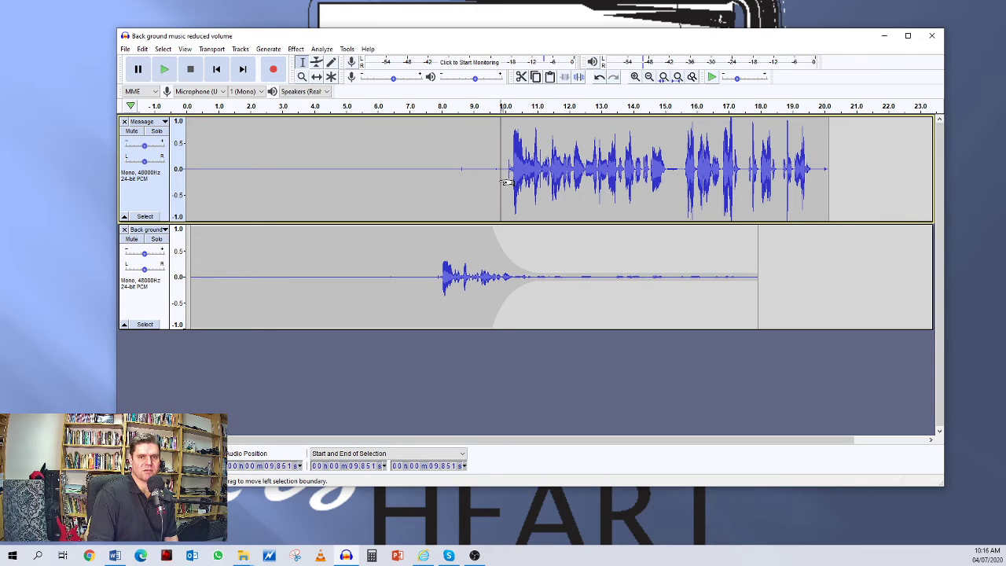
left_click_drag(493, 184, 441, 187)
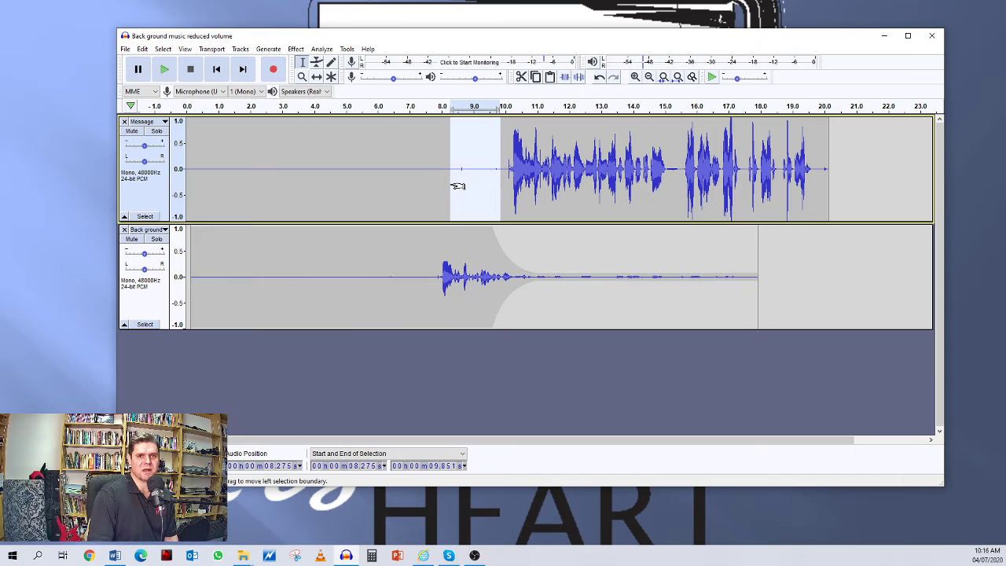
left_click(404, 185)
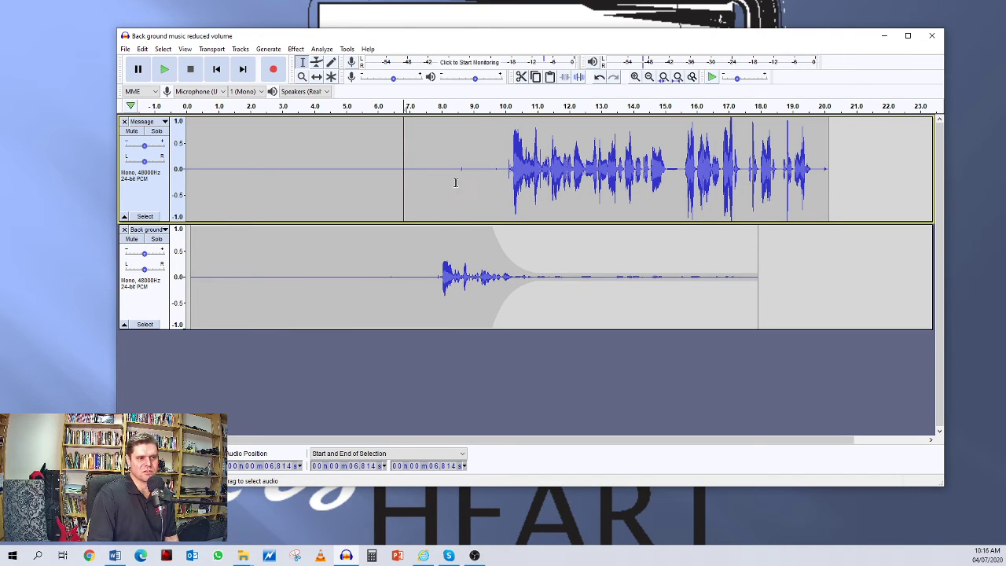
left_click(504, 176)
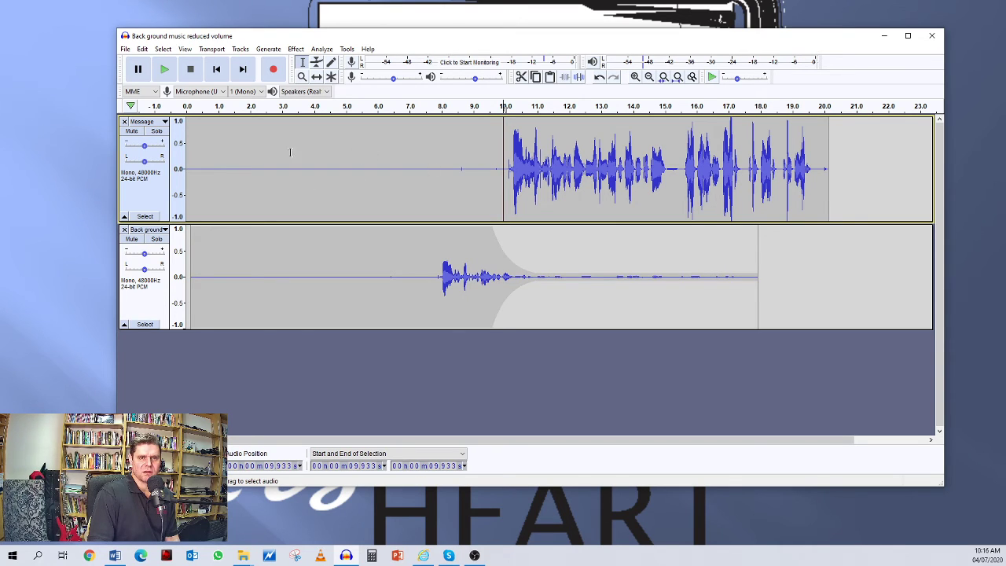
- Remove the background music track from the project and increase the display height of the Message track
left_click_drag(403, 223, 393, 186)
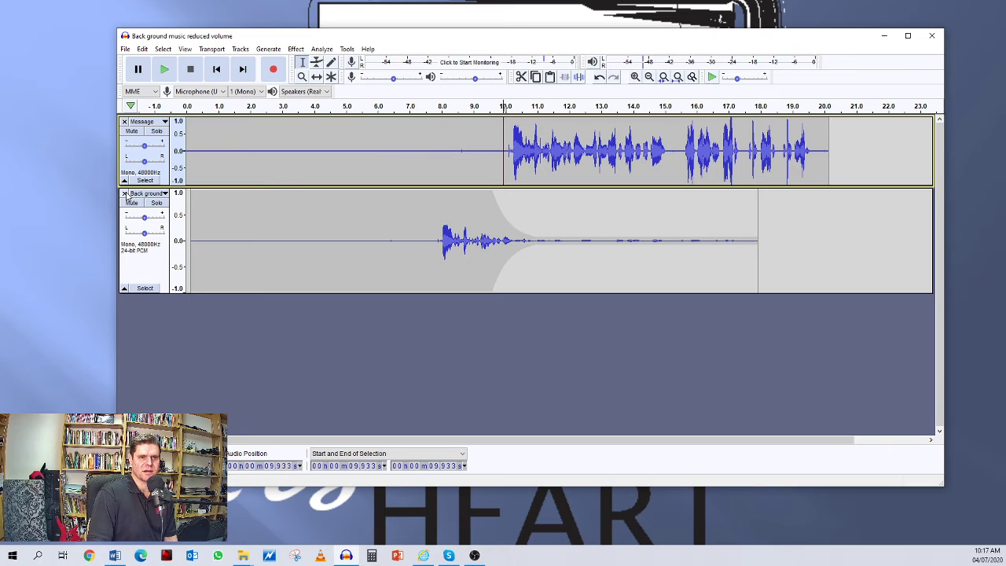
left_click(124, 193)
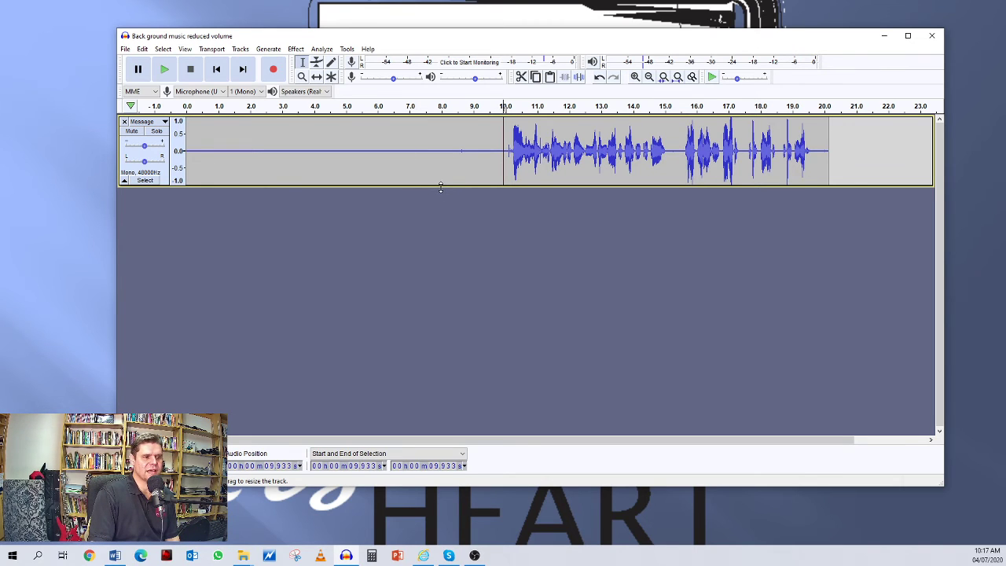
left_click_drag(440, 187, 448, 309)
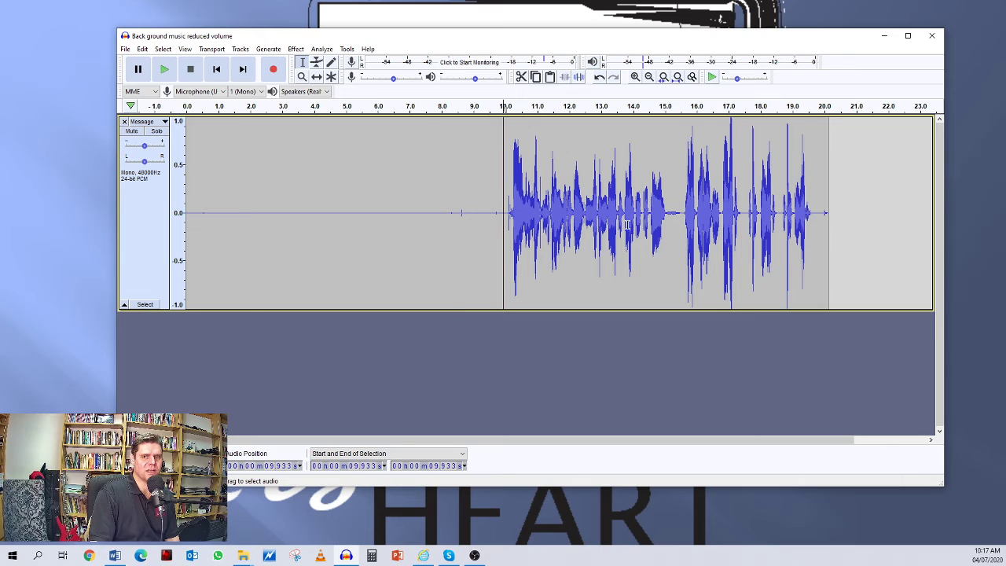
- Enlarge the Message track further and practise selecting the pause at 15.09 to 15.55 seconds and the speech at 12.13 to 13.53 seconds
left_click_drag(685, 223, 667, 221)
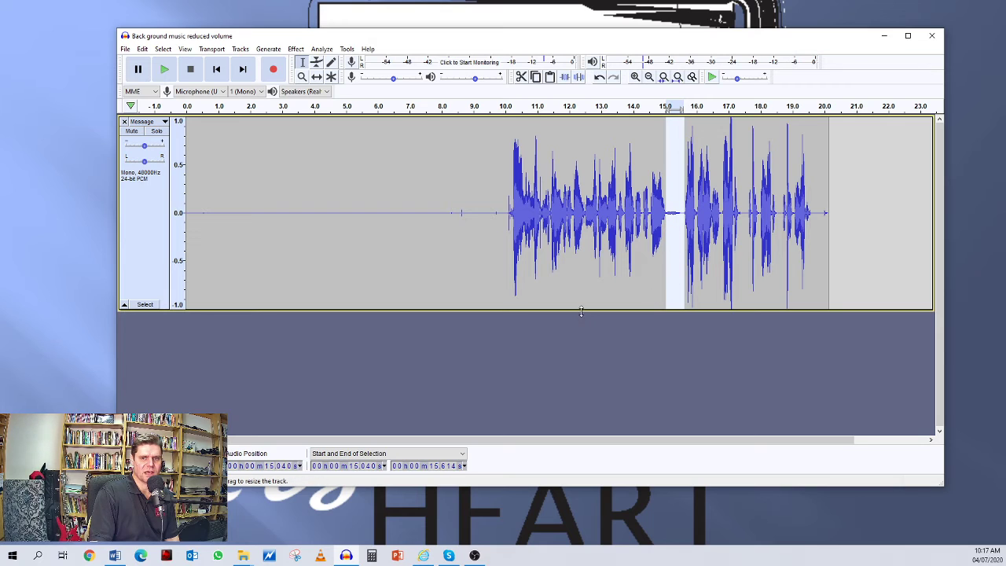
left_click_drag(584, 309, 586, 360)
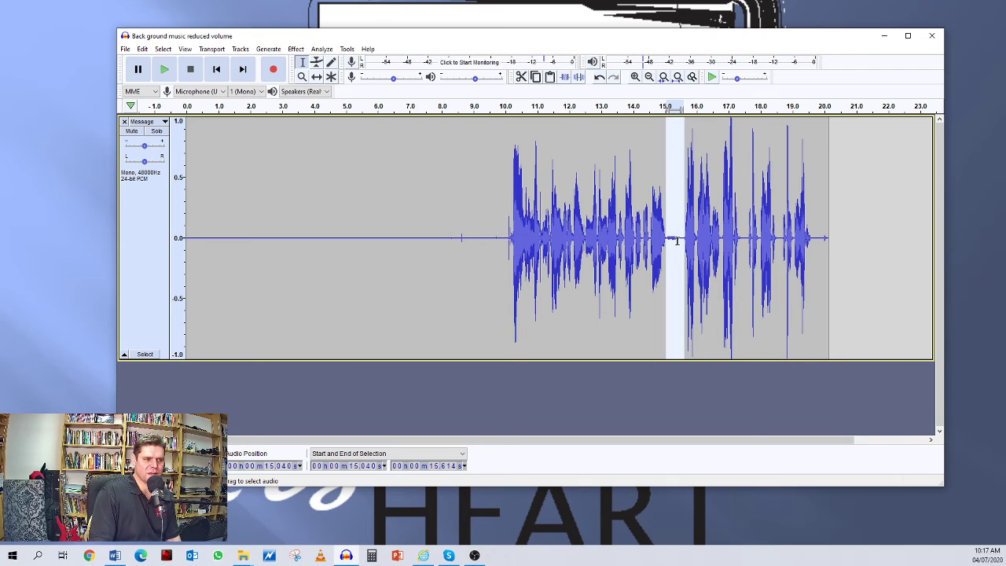
left_click(656, 206)
left_click_drag(667, 246, 681, 246)
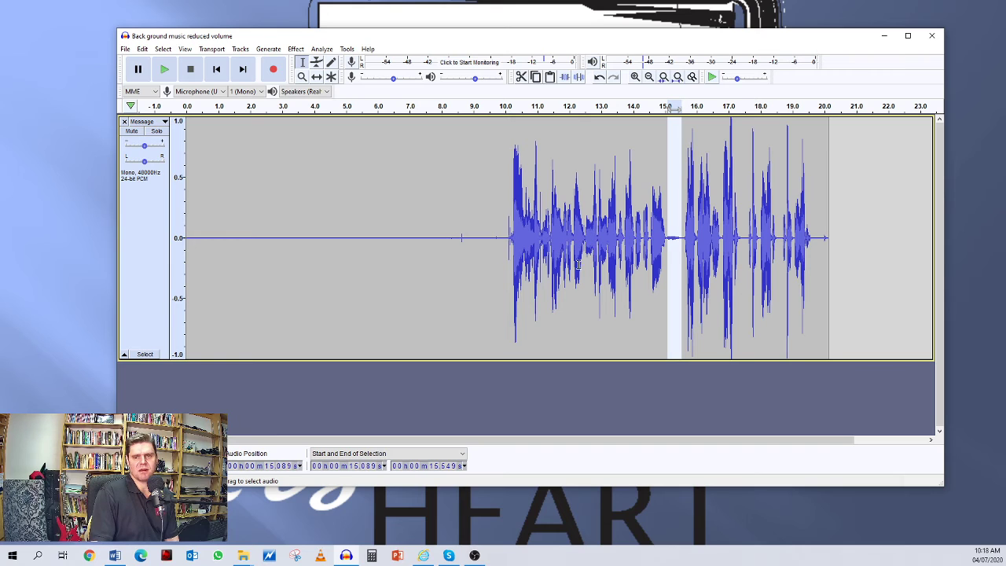
left_click_drag(573, 283, 618, 292)
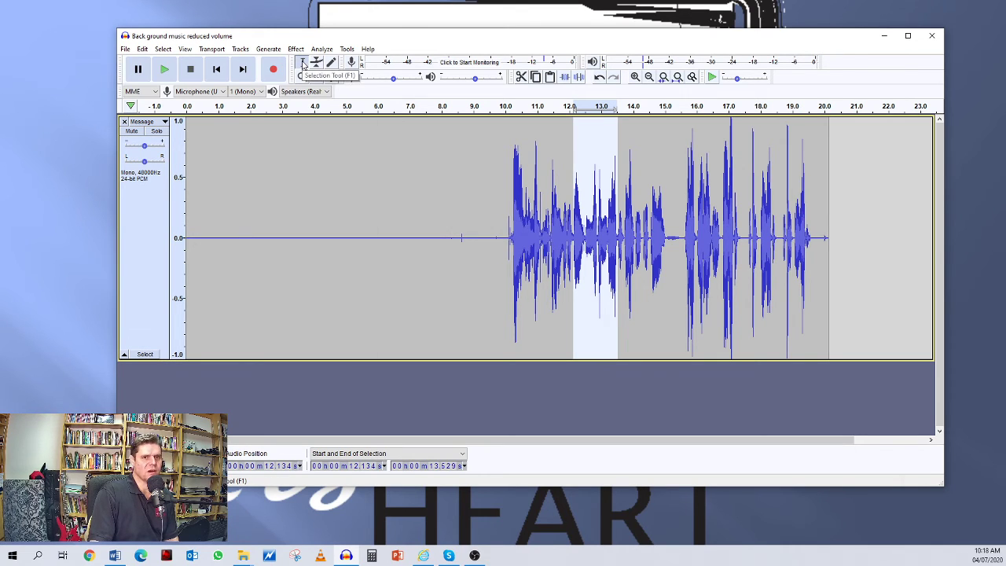
- Play and delete the short noise just before the speech in the Message track, from 10.096 to 10.204 seconds
left_click(446, 236)
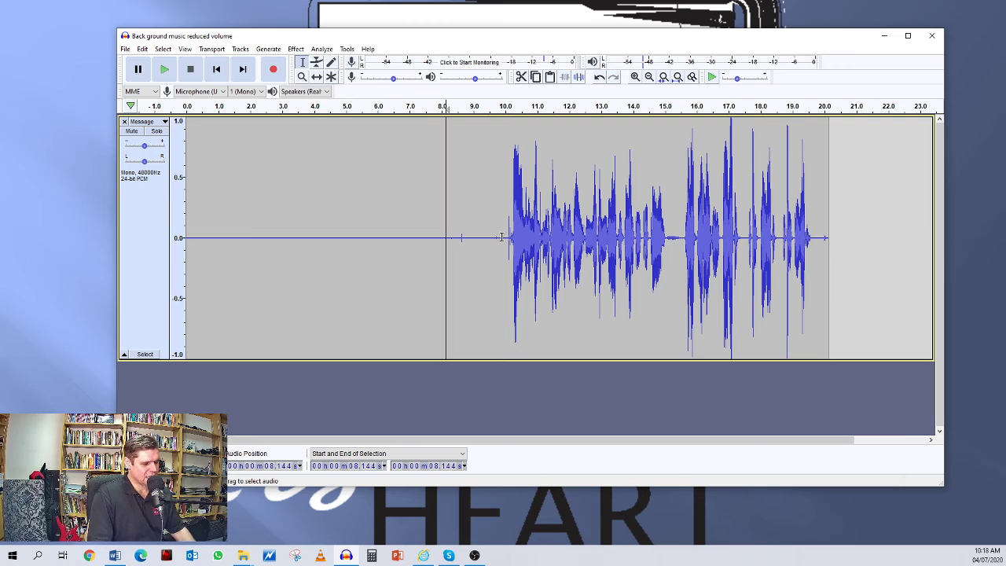
scroll(538, 250, "up", 4, "ctrl")
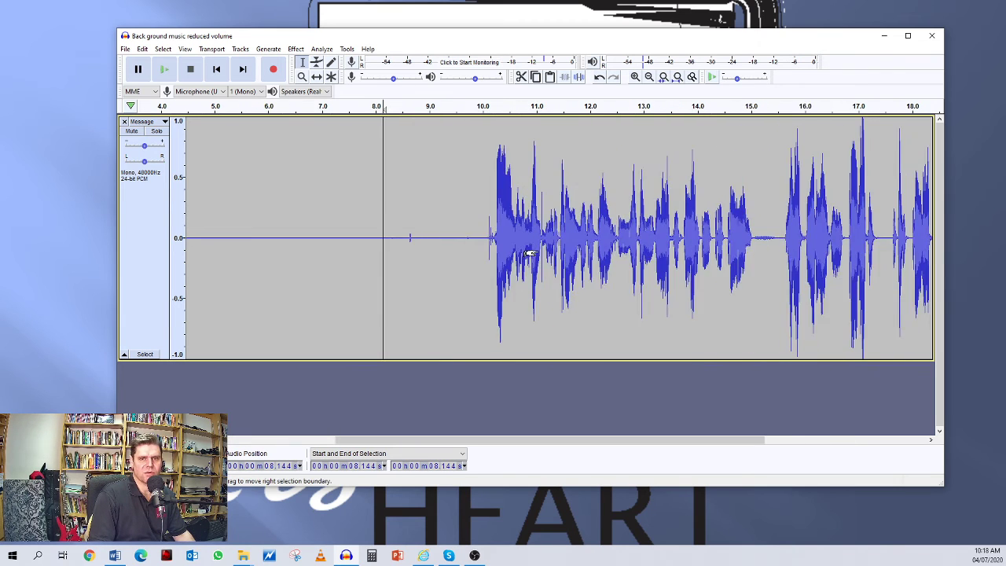
scroll(527, 253, "up", 2, "ctrl")
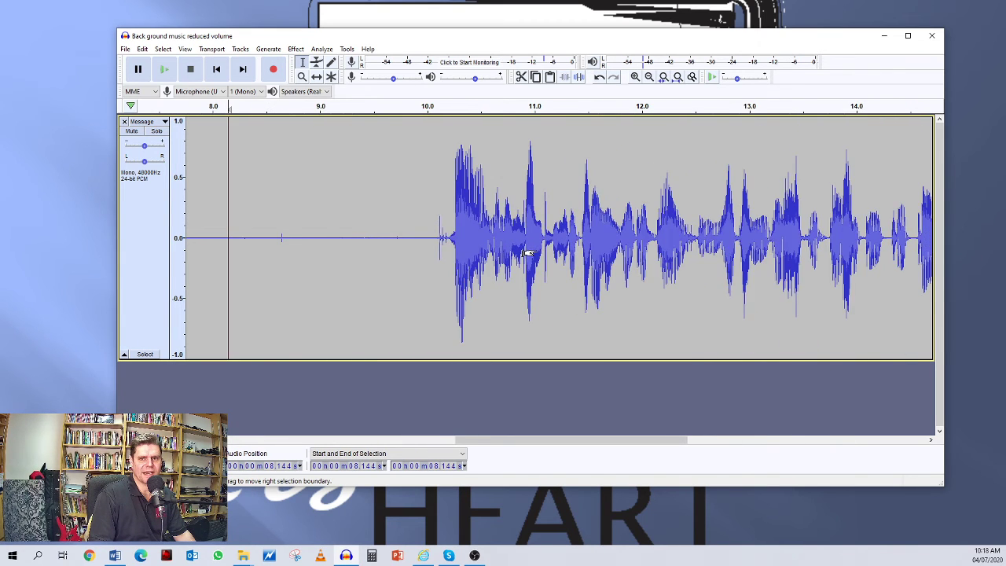
scroll(525, 254, "down", 1, "ctrl")
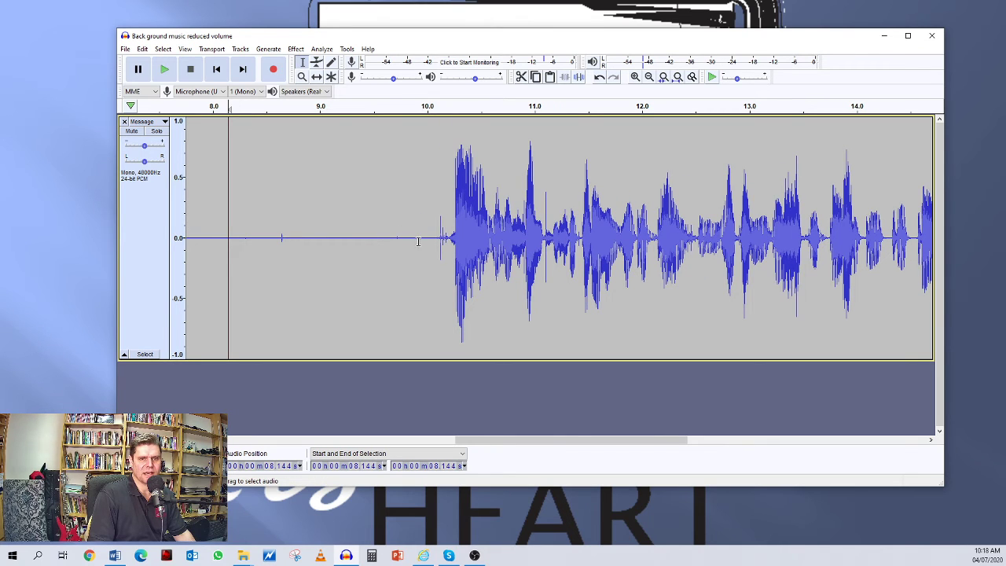
mouse_move(448, 240)
left_mouse_down()
mouse_move(433, 242)
mouse_move(446, 250)
left_mouse_up()
key("space")
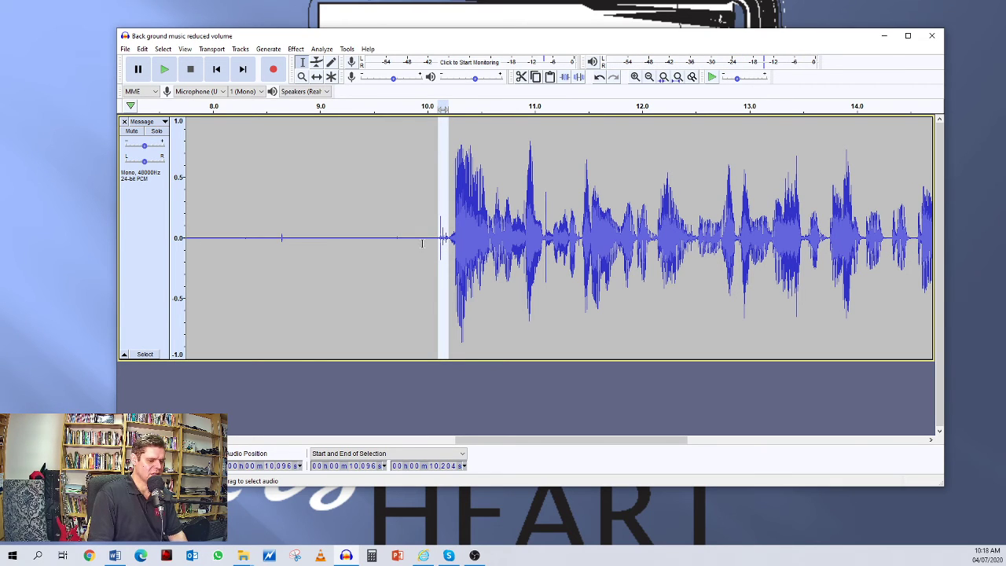
key("Delete")
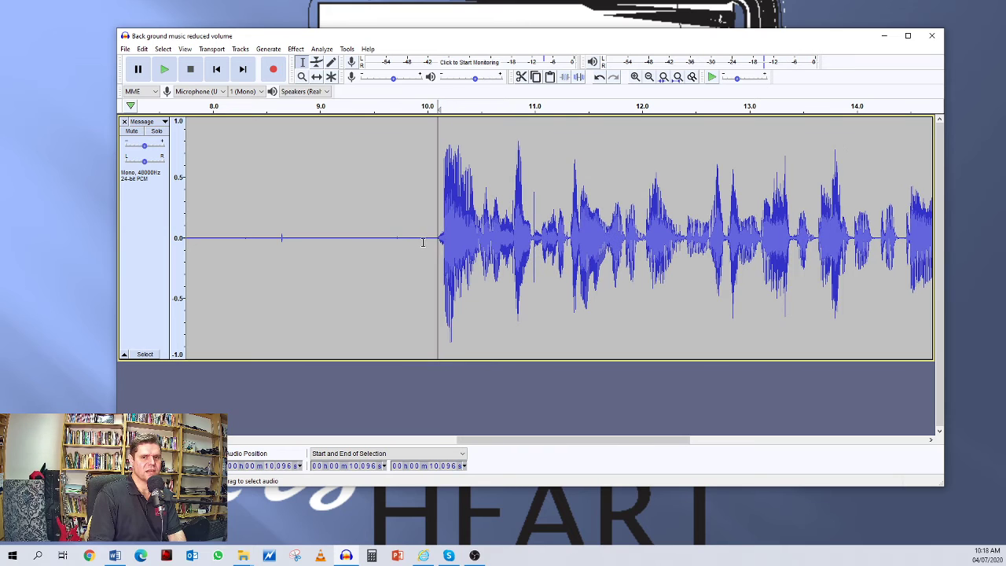
- Delete a short stretch of silence from 9.677 seconds and the small noise after 8.149 seconds ahead of the speech in the Message track
left_click_drag(412, 243, 392, 243)
key("Delete")
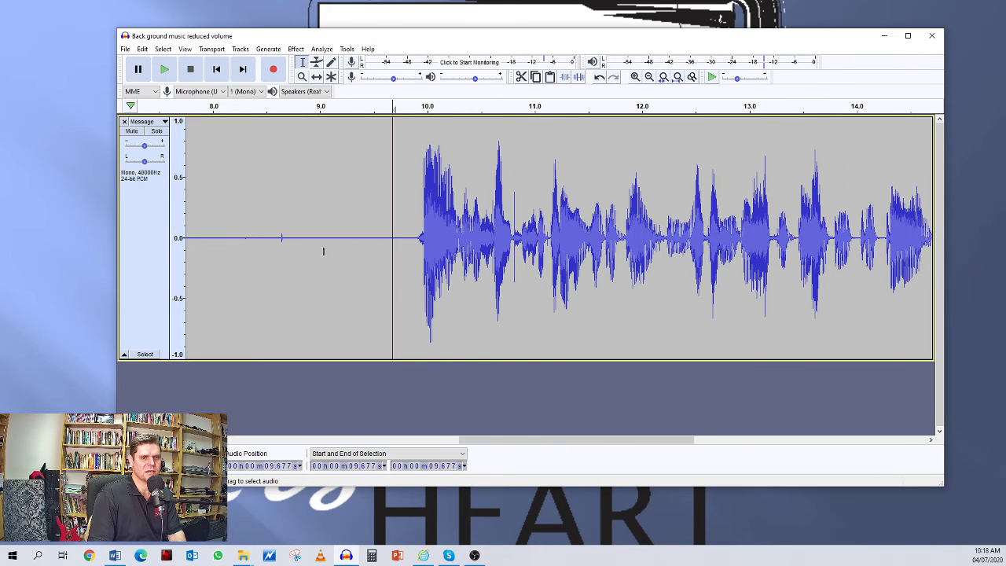
left_click_drag(291, 246, 229, 240)
key("Delete")
left_click(252, 239)
key("Delete")
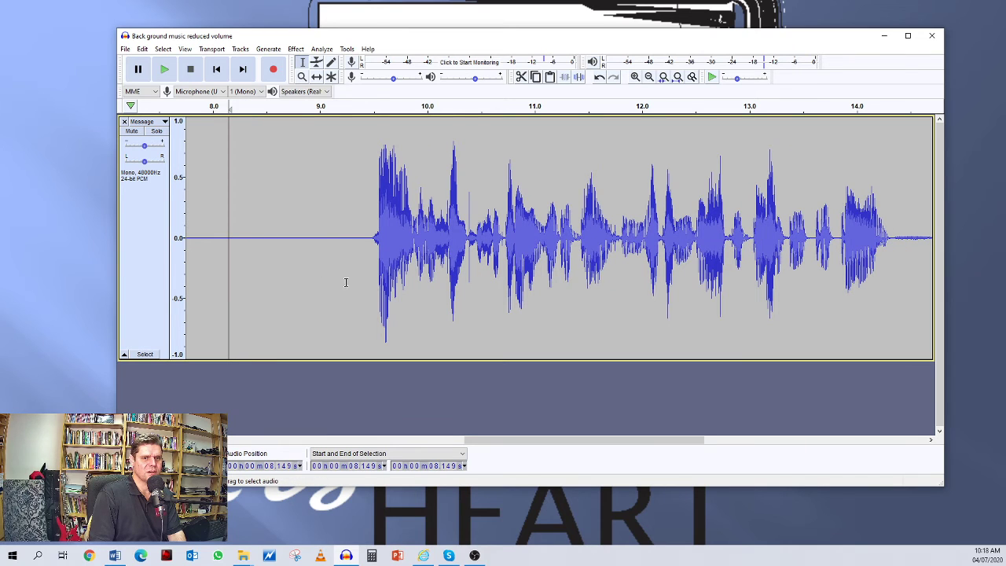
- Play the gap between words around 10.68 seconds in the Message track and delete the tiny click from 10.699 to 10.703 seconds
left_click(503, 247)
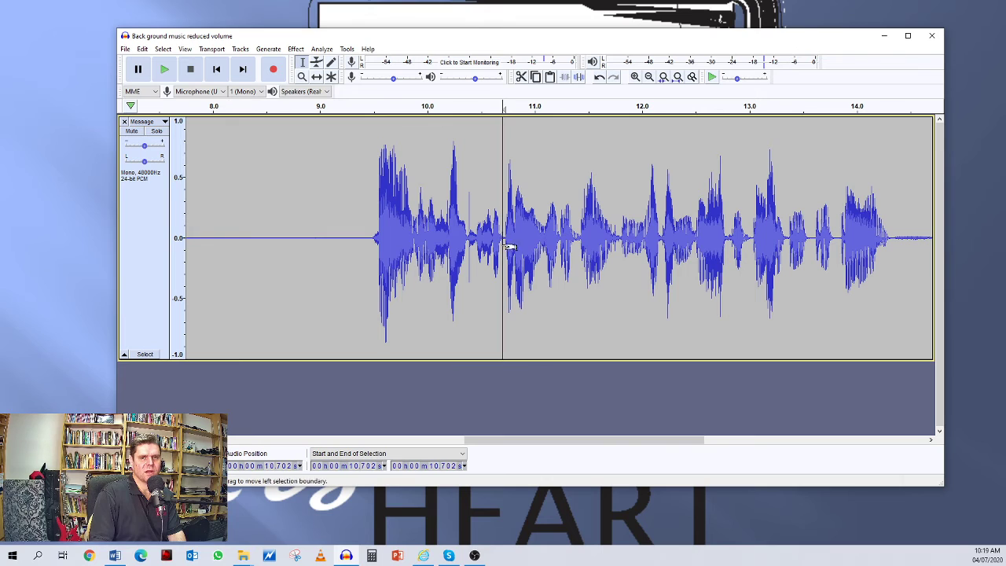
left_click(502, 247)
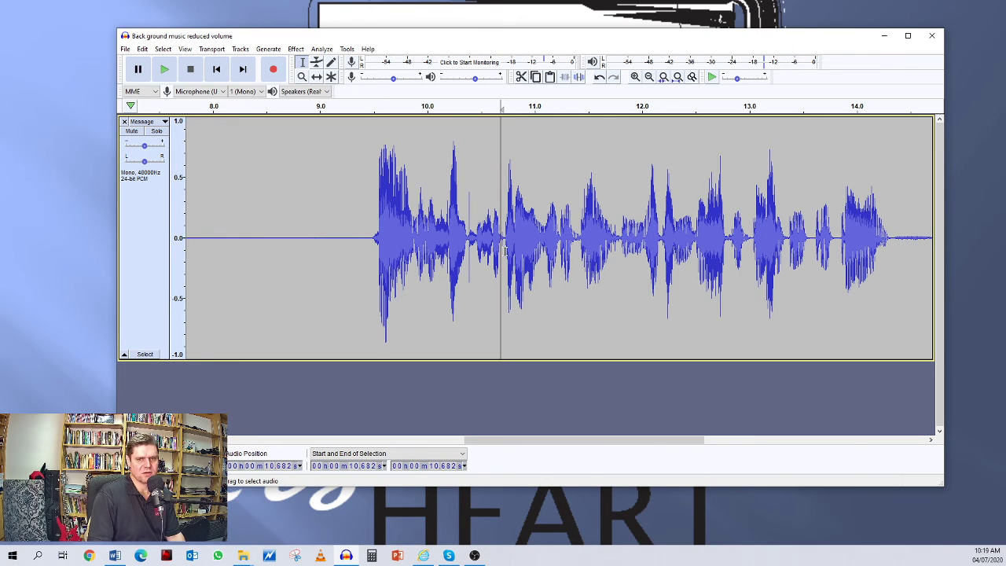
key("space")
key("space")
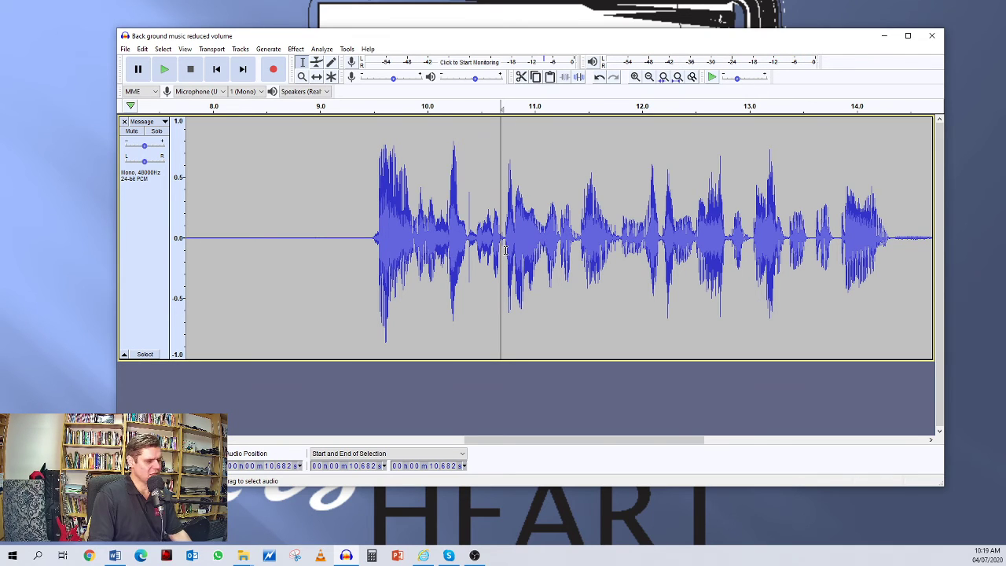
scroll(506, 250, "up", 1)
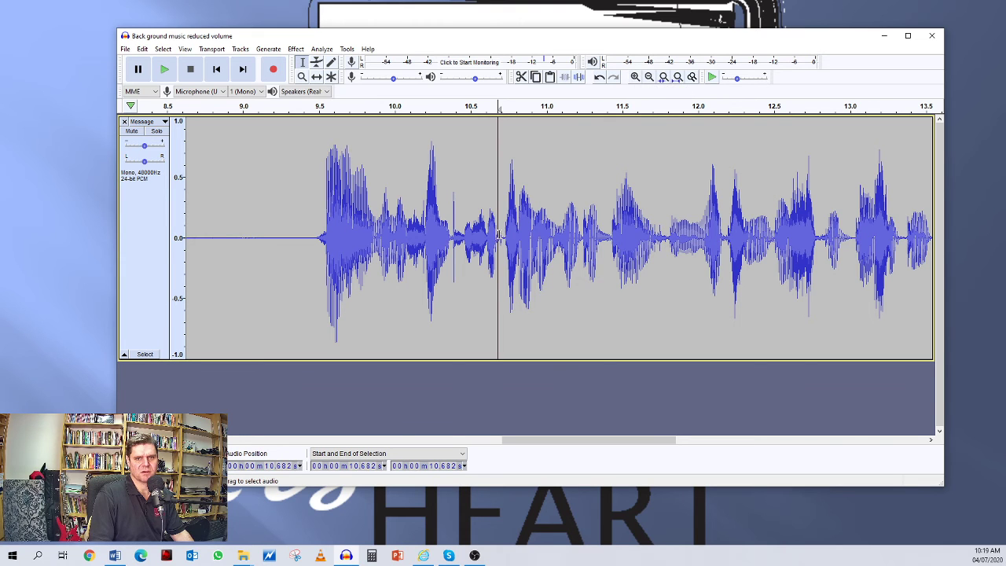
scroll(498, 250, "up", 5)
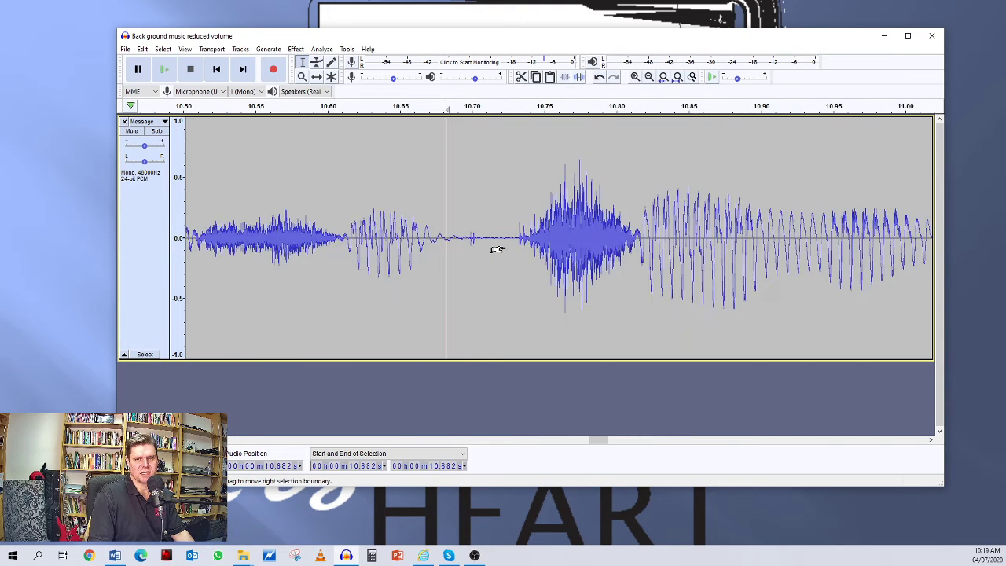
scroll(498, 250, "up", 2)
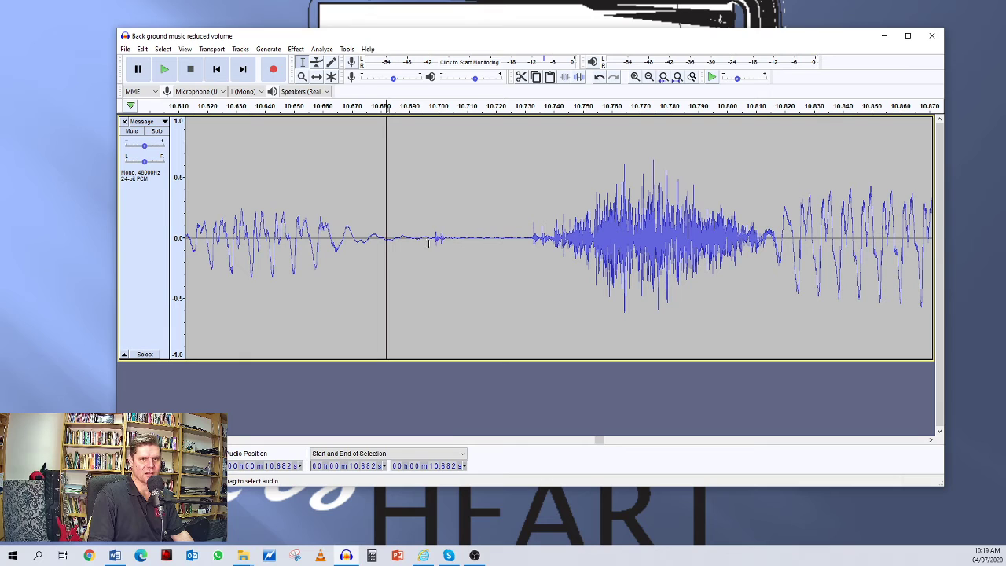
left_click_drag(435, 241, 446, 244)
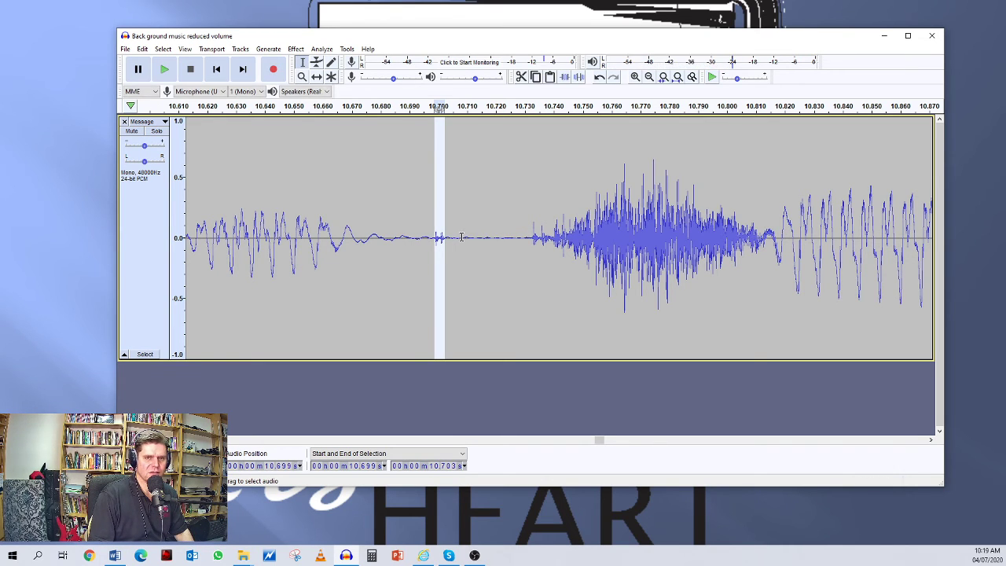
key("Delete")
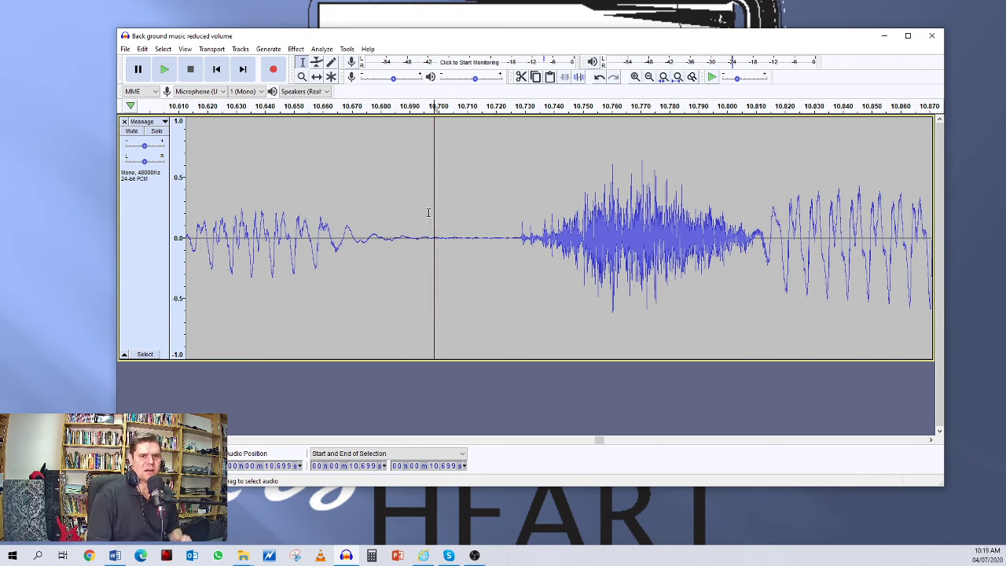
- Mark the narrow spike at 10.362 to 10.391 seconds in the Message track, ending with the cursor at 9.213 seconds before the speech
left_click(648, 78)
left_click(649, 78)
left_click(649, 78)
left_click(648, 78)
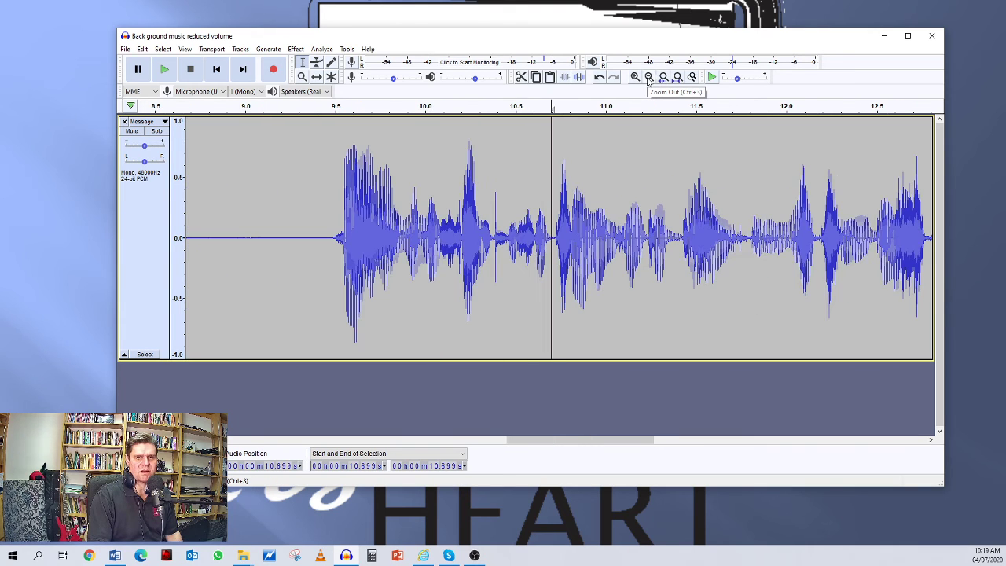
left_click(649, 78)
left_click(525, 274)
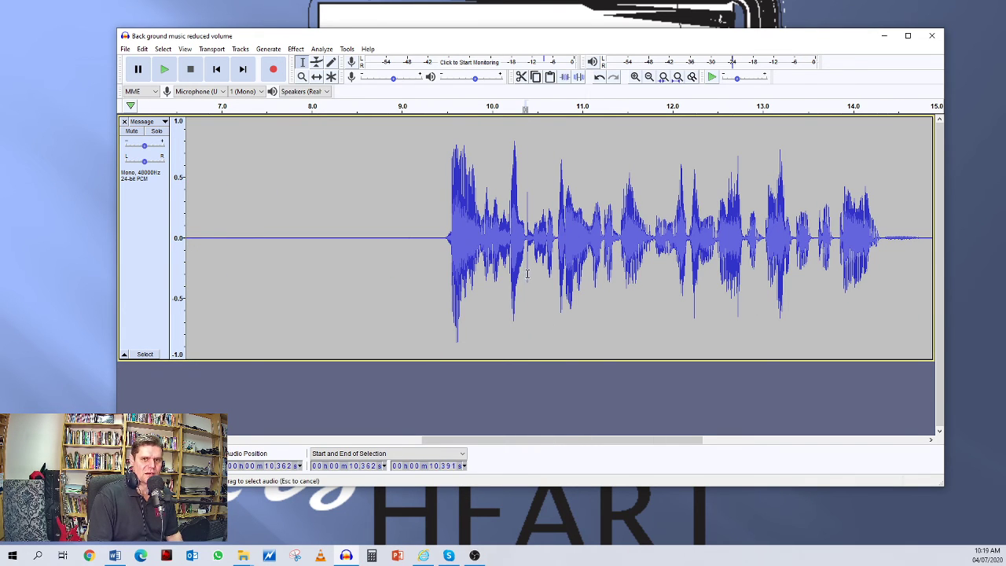
left_click(421, 248)
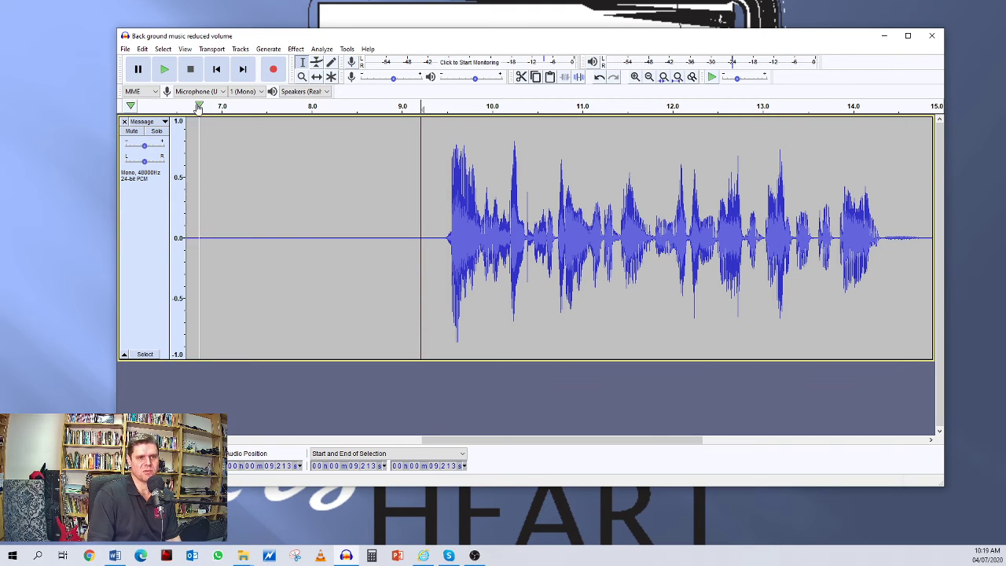
- Enlarge the program window and lower the recording volume to 0.17 while monitoring the microphone input level
left_click_drag(108, 28, 47, 22)
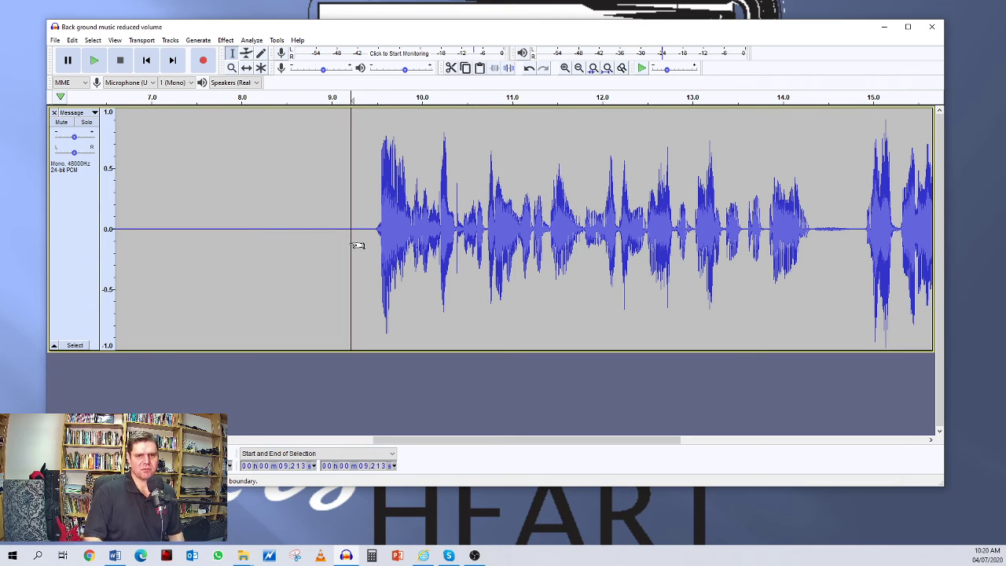
left_click_drag(323, 70, 306, 70)
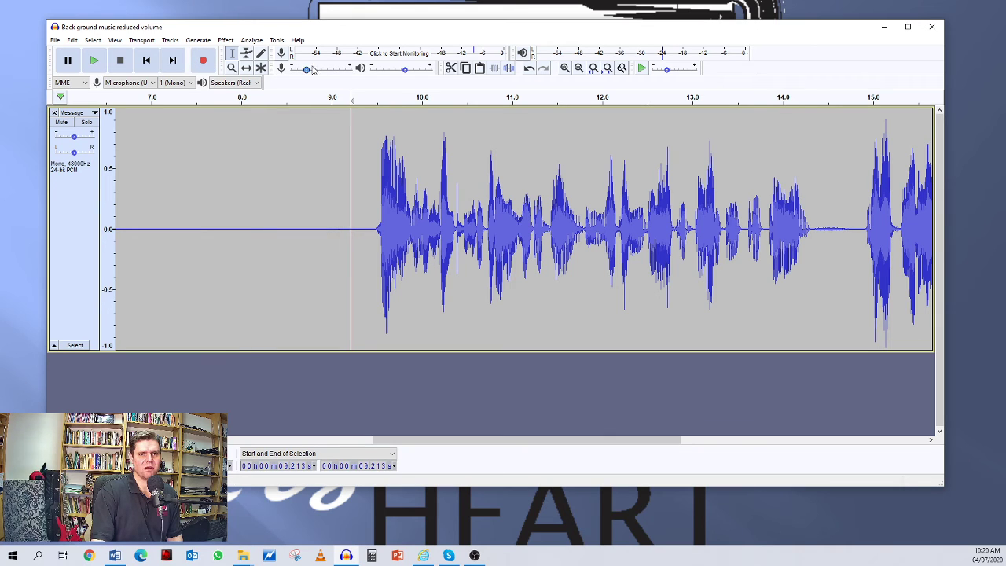
left_click(312, 55)
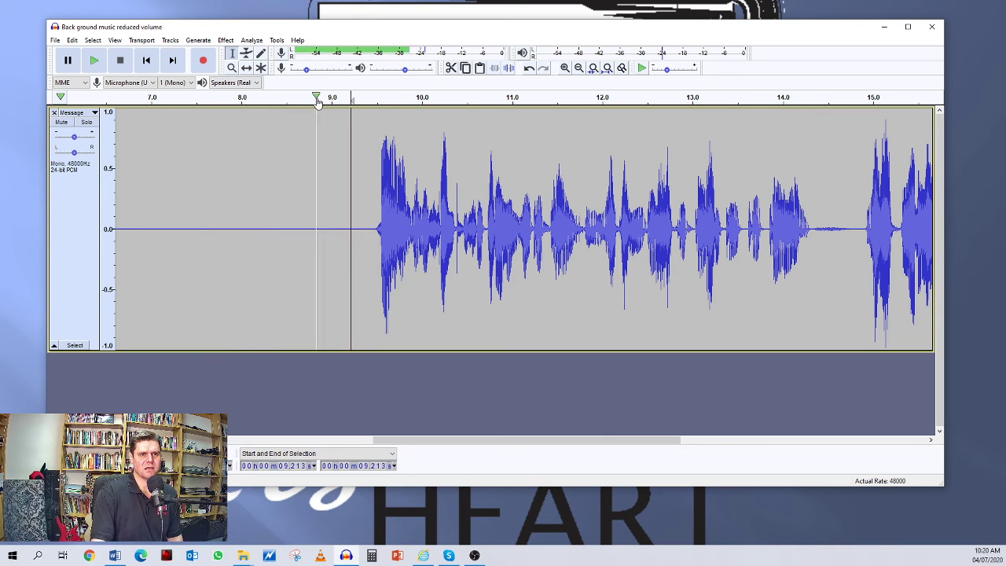
mouse_move(307, 70)
left_mouse_down()
mouse_move(290, 70)
mouse_move(301, 71)
left_mouse_up()
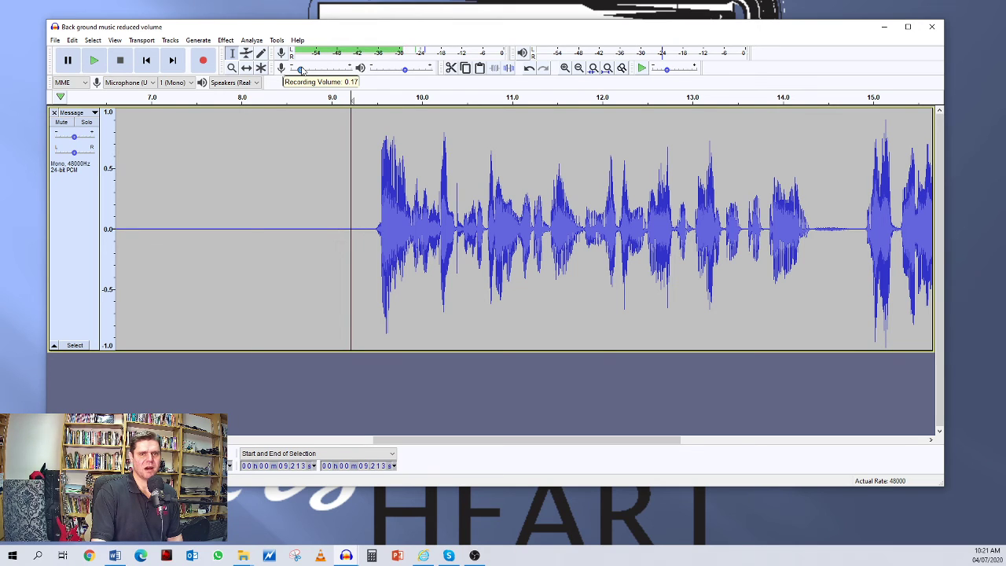
- Record a few seconds of low-level speech at the end of the Message track and select it from 21.838 to 24.567 seconds
left_click(203, 60)
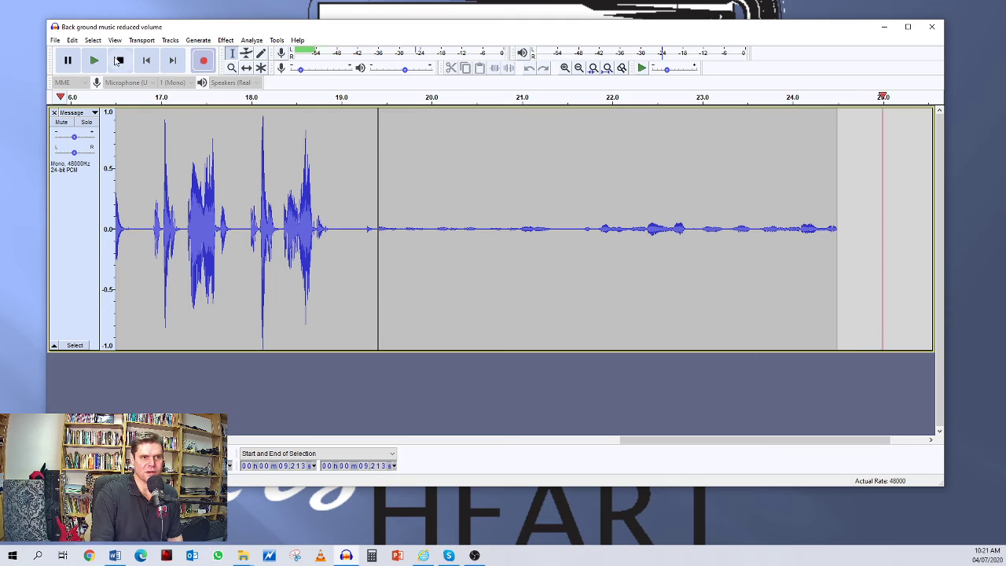
key("space")
left_click_drag(599, 243, 843, 258)
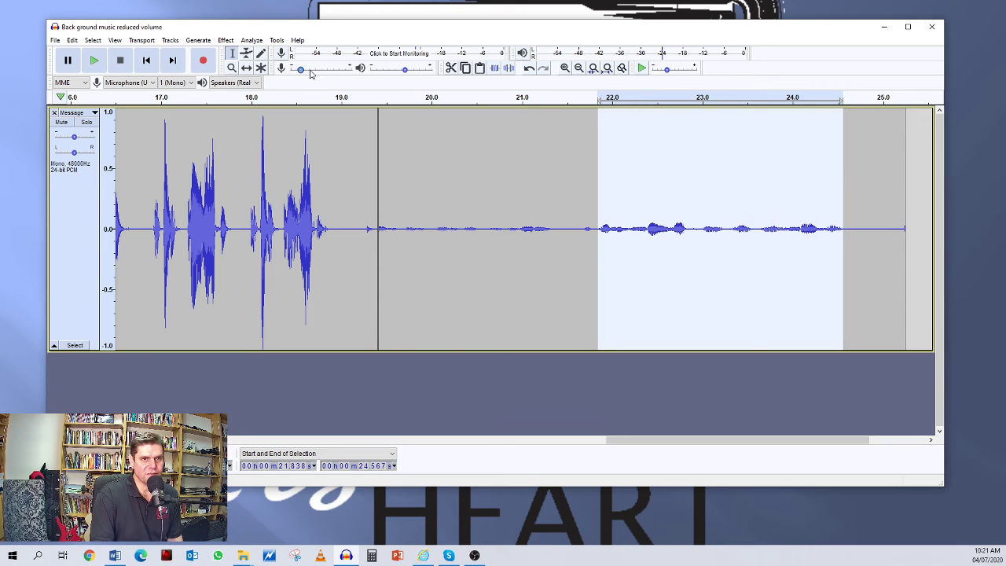
- Raise the recording volume again and remove the Message track from the project
left_click_drag(311, 74, 318, 71)
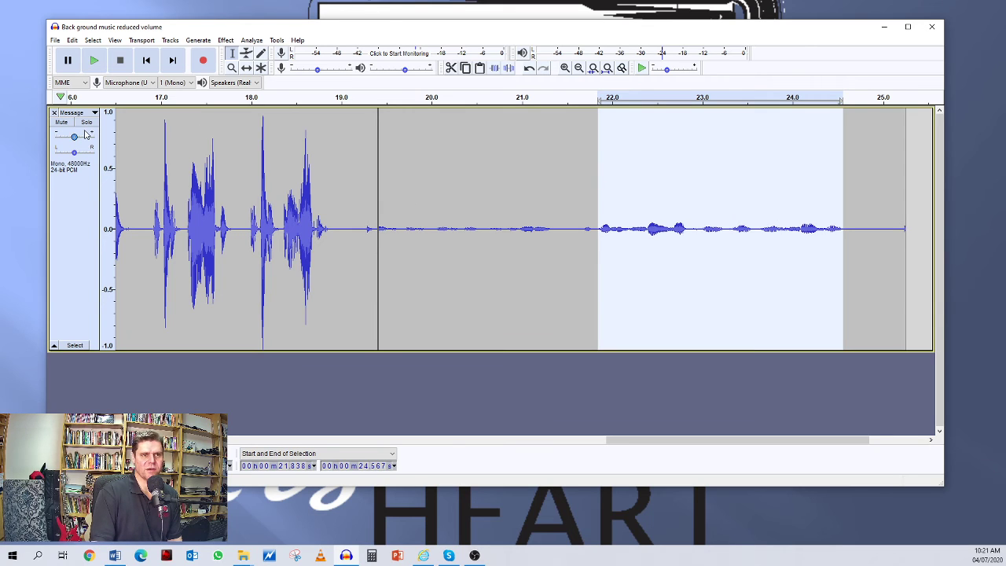
left_click(56, 113)
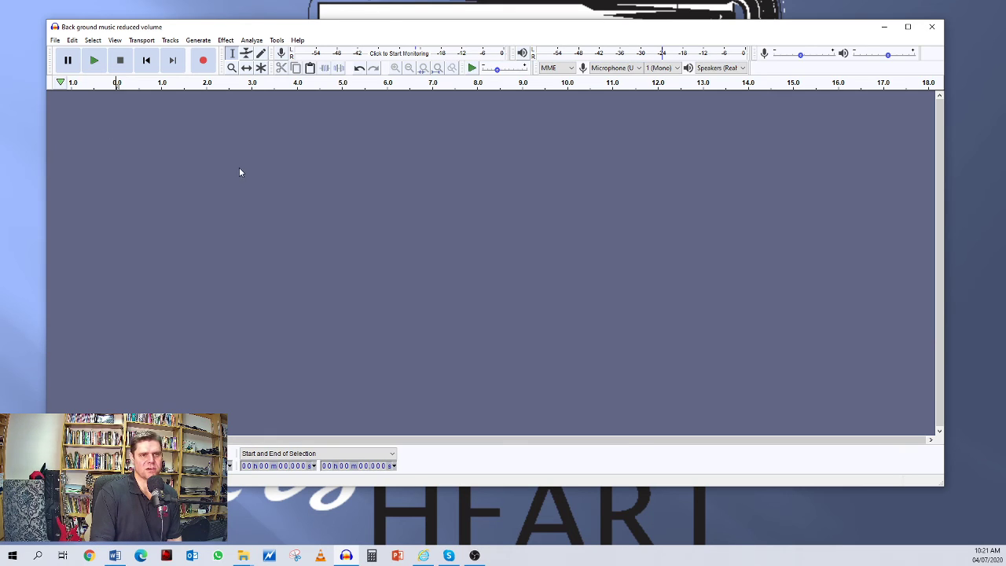